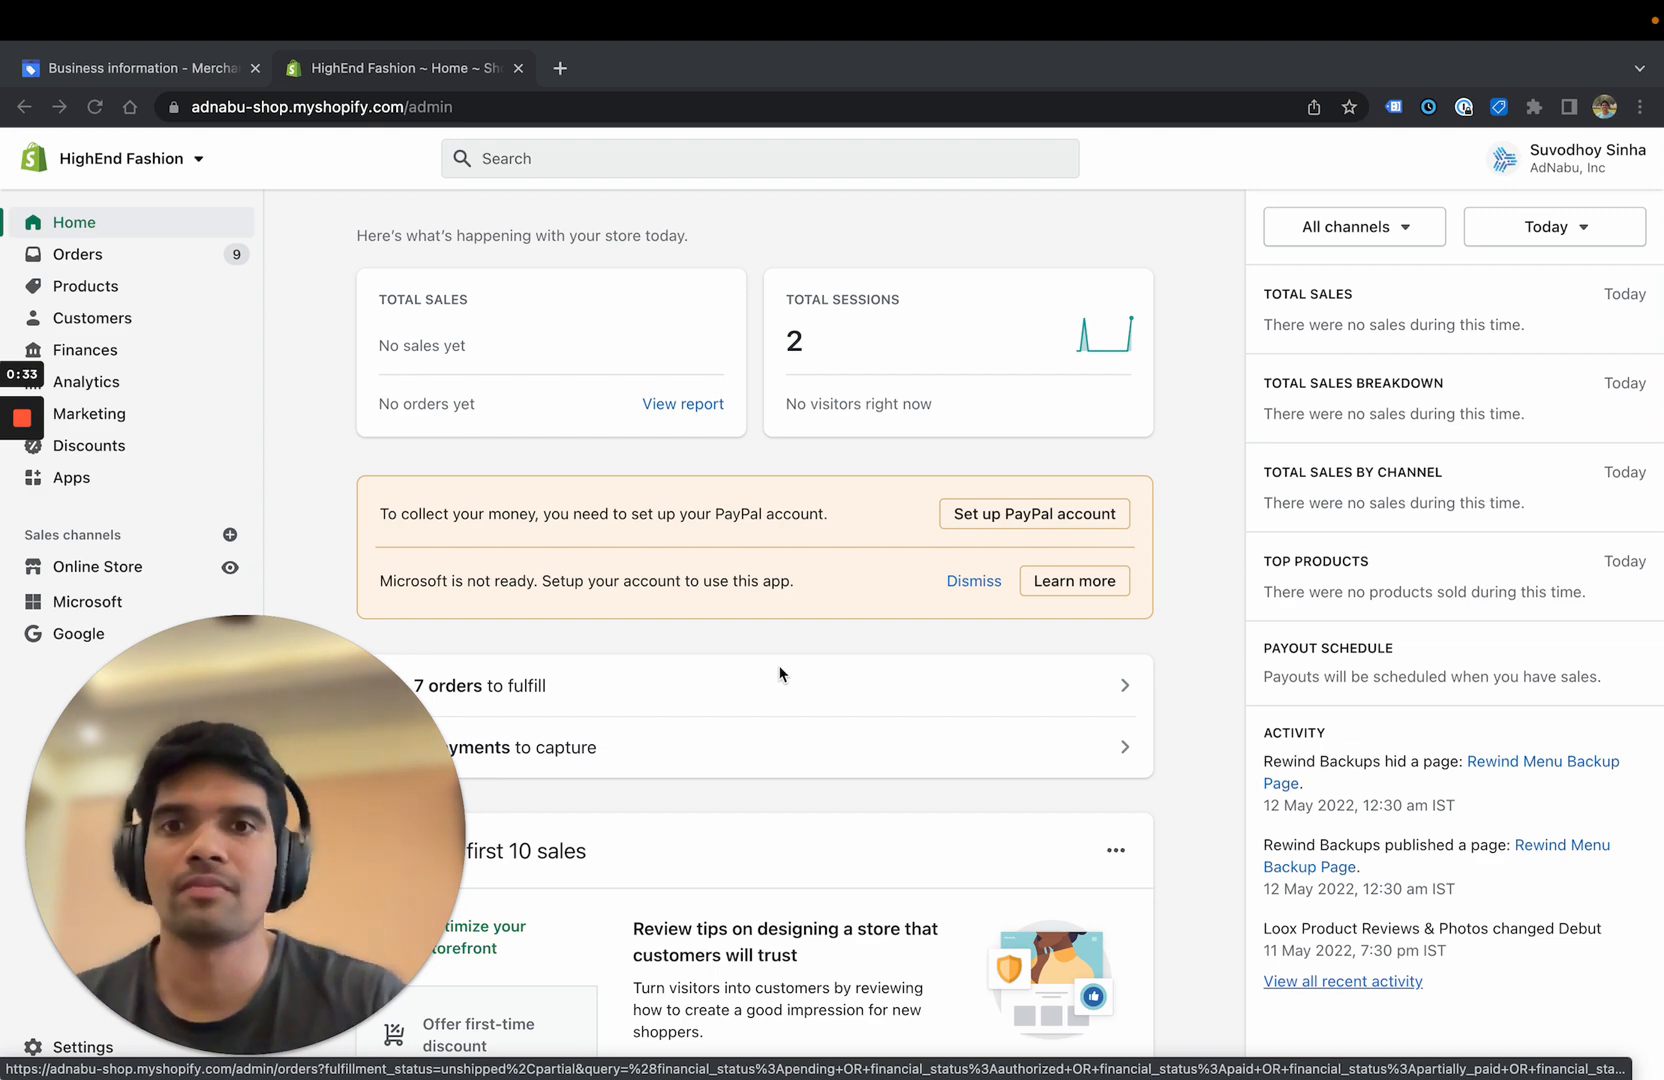
{"action": "left_click", "coordinate": [165, 72]}
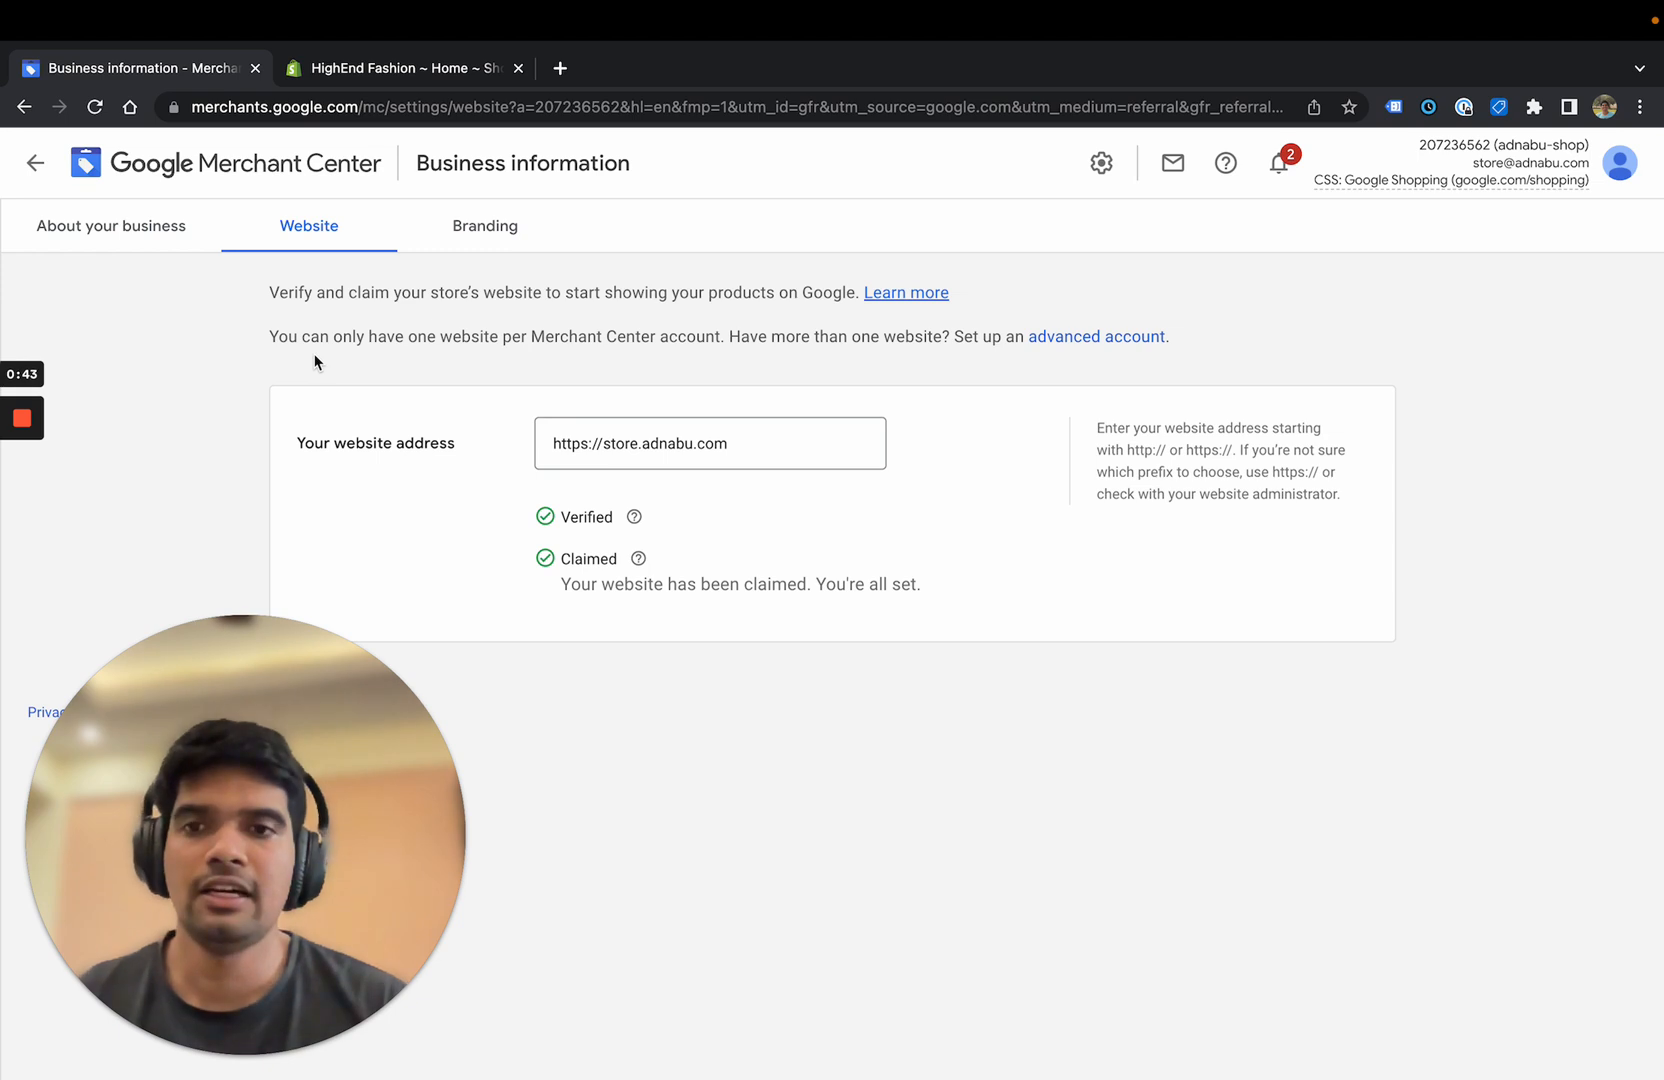
{"action": "double_click", "coordinate": [617, 440]}
{"action": "key", "text": "BackSpace"}
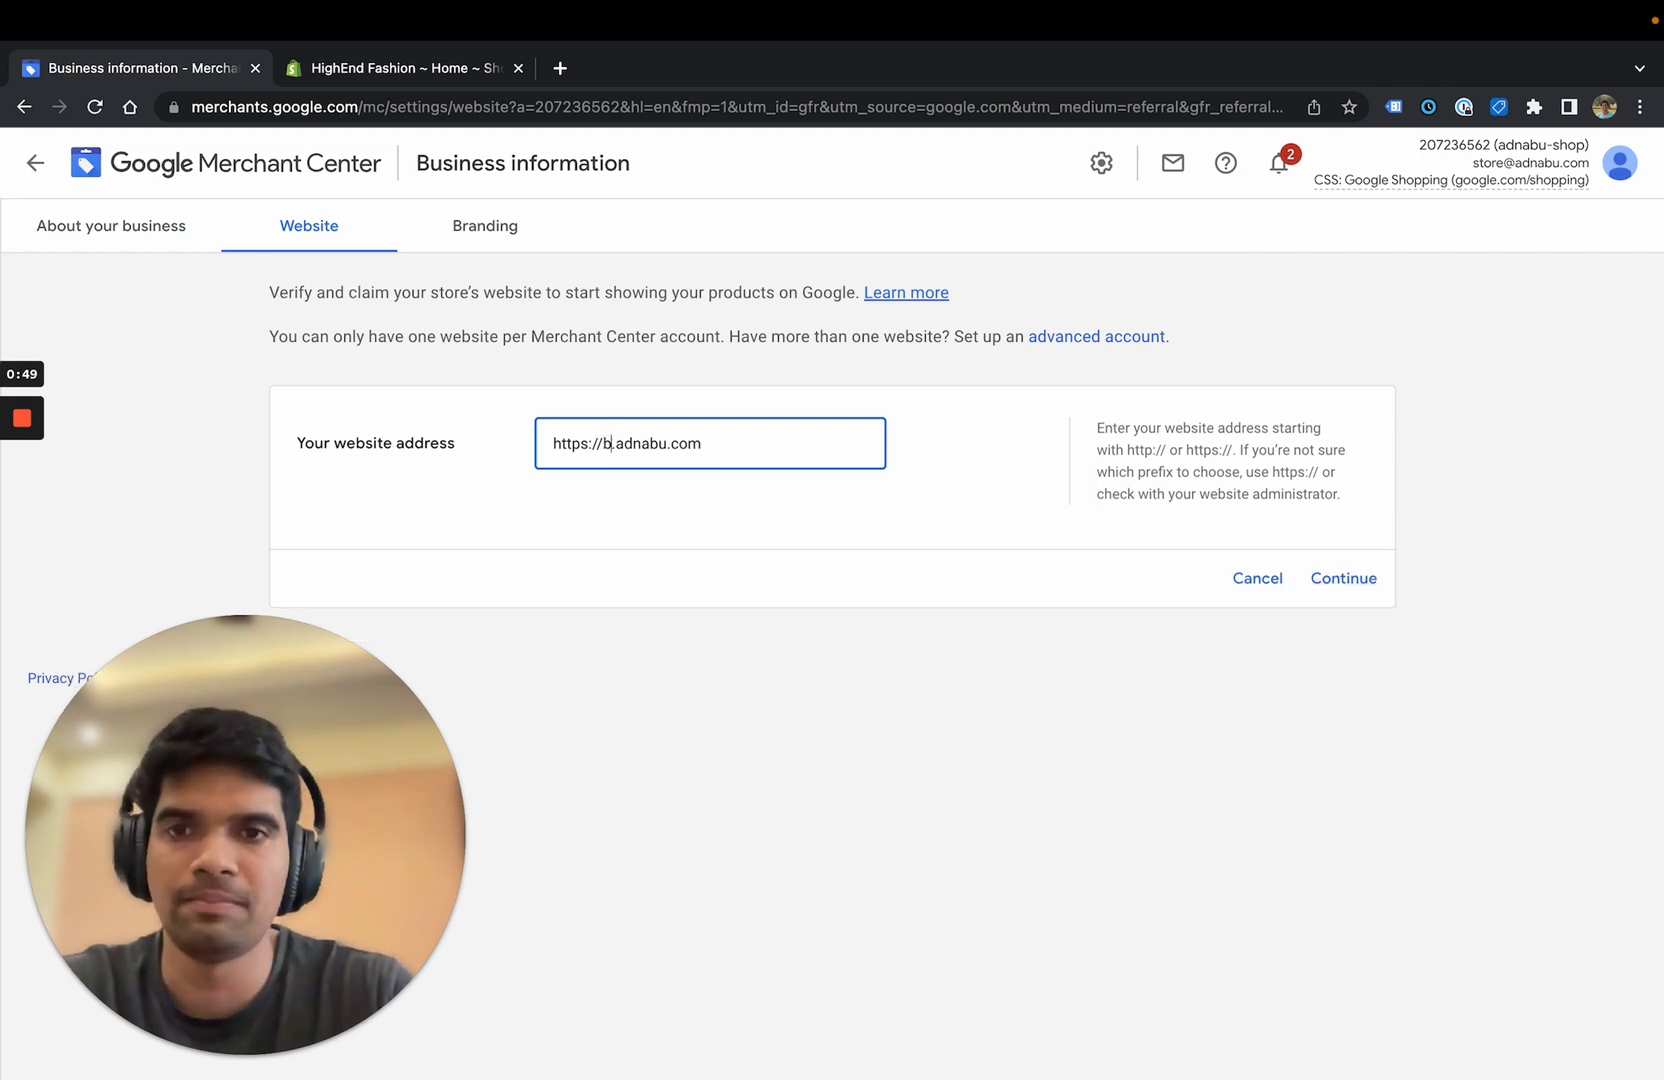
{"action": "type", "text": "bc"}
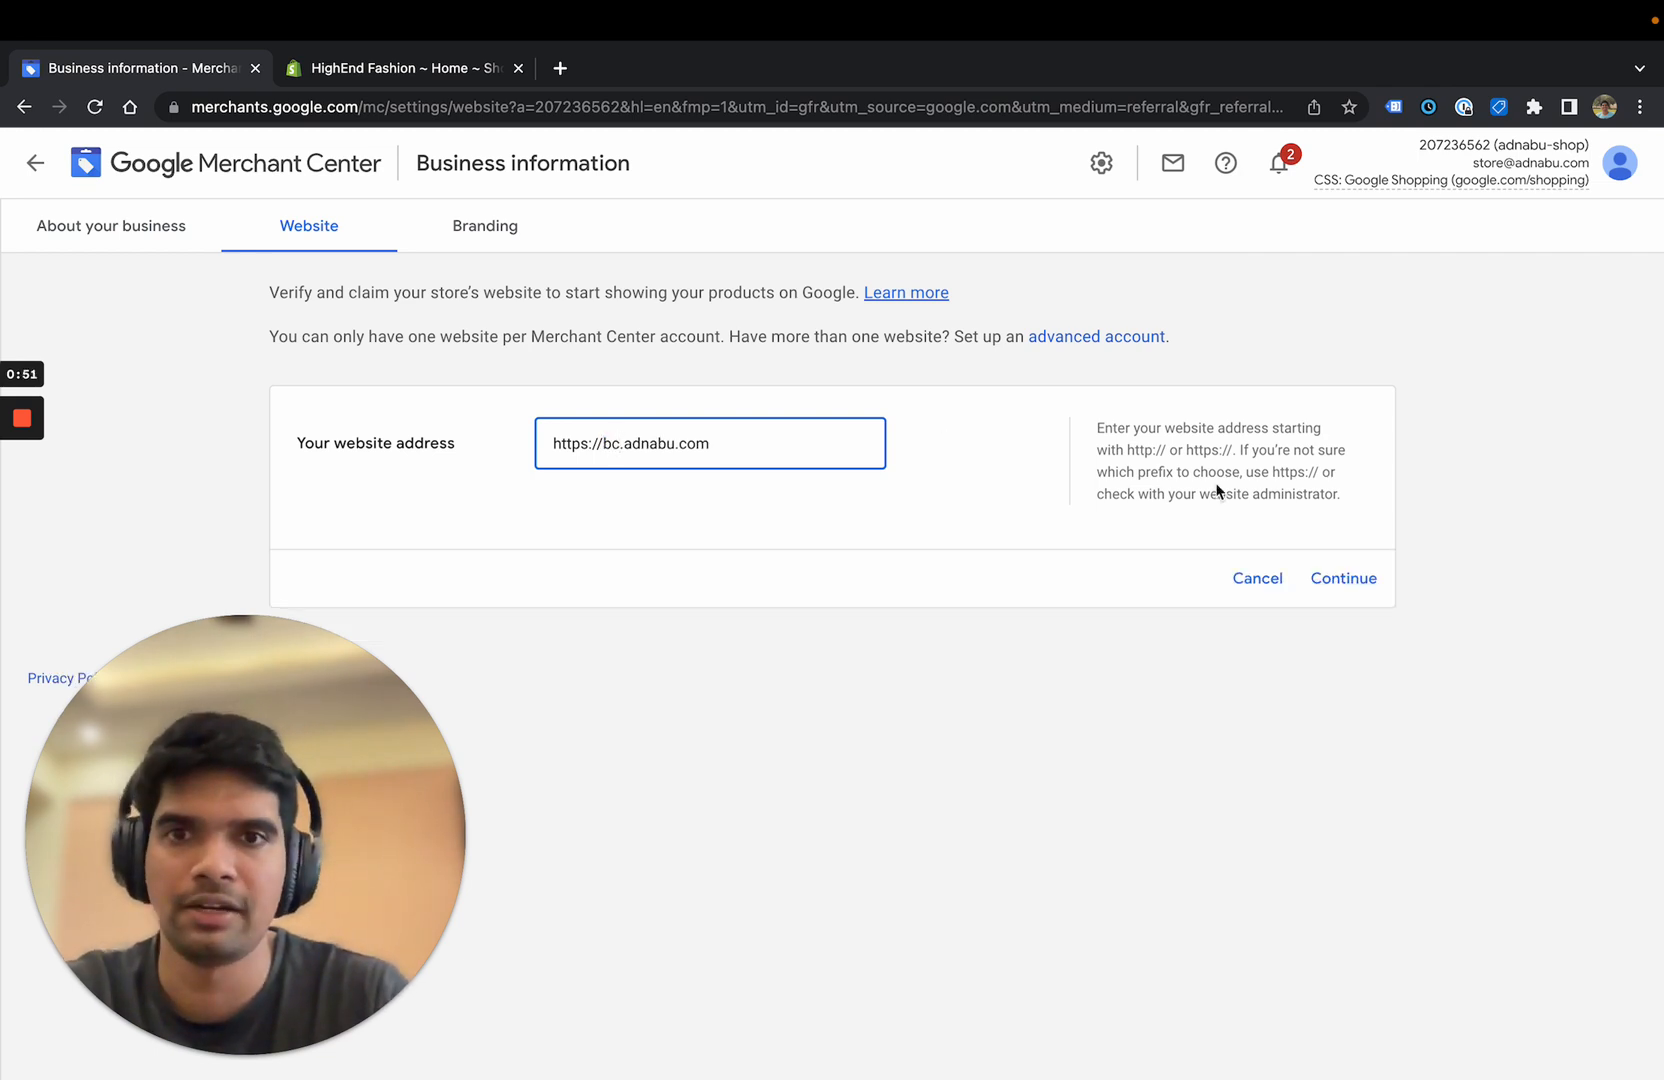
{"action": "key", "text": "Left"}
{"action": "key", "text": "Left"}
{"action": "type", "text": "a"}
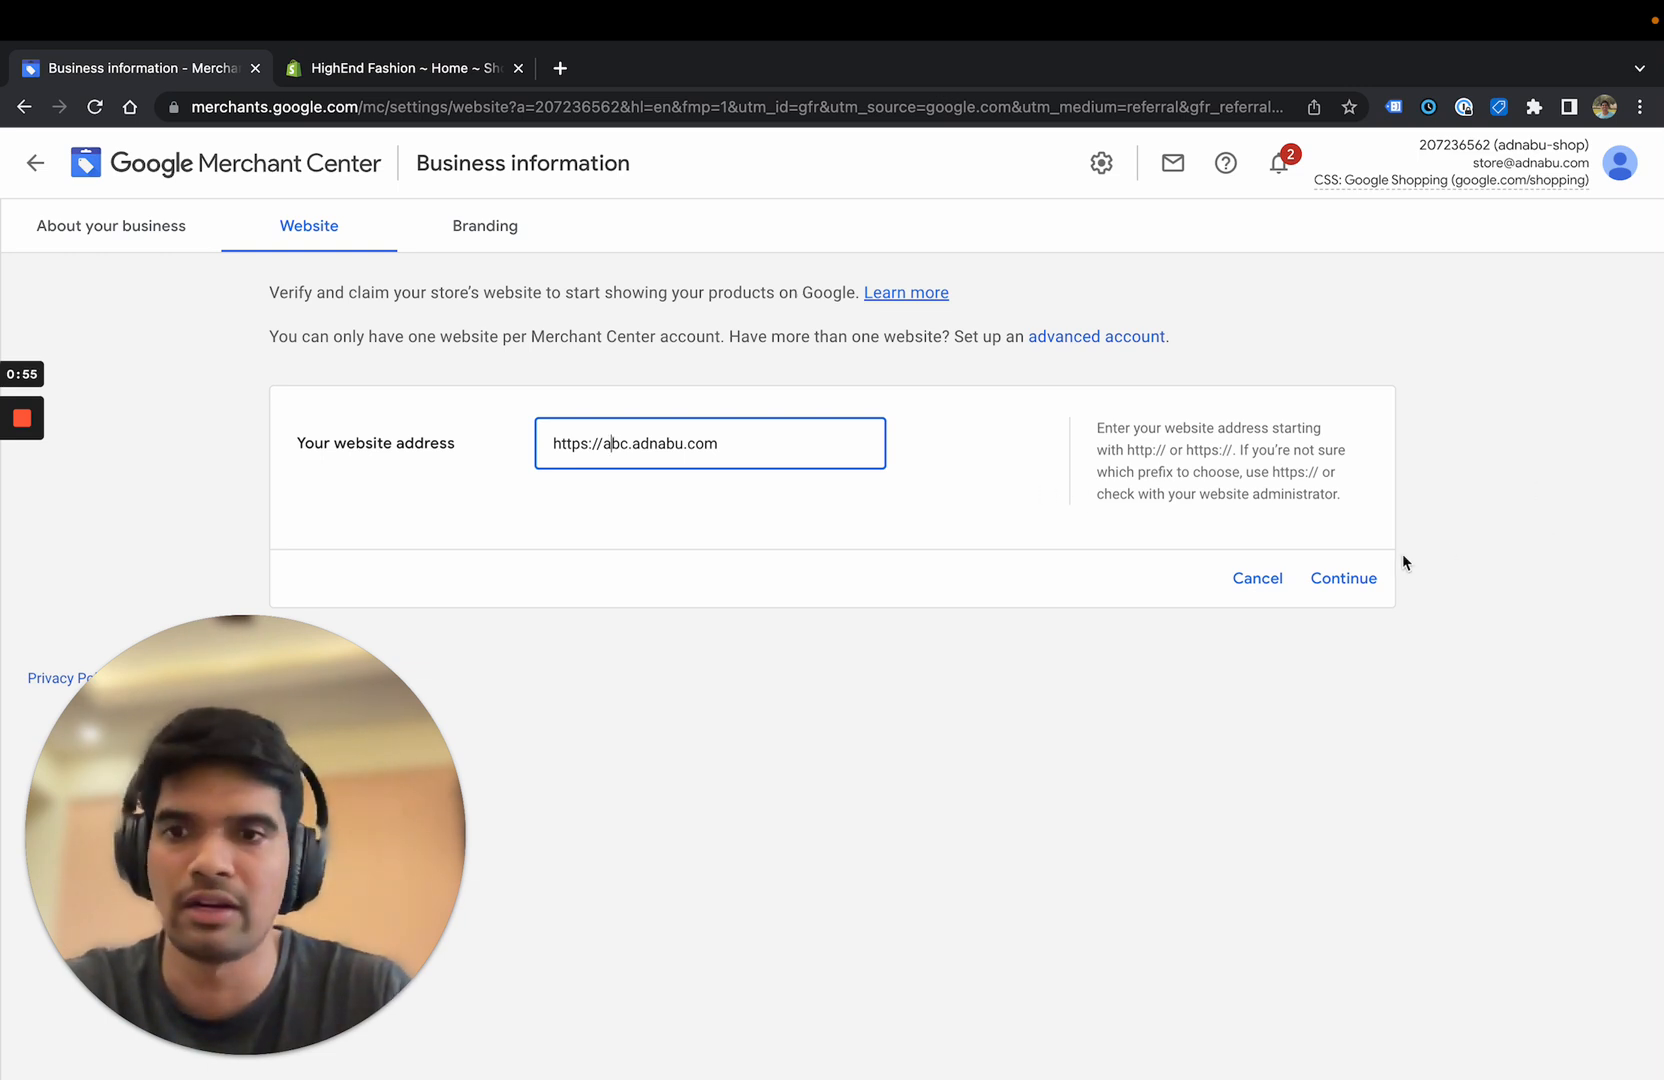
{"action": "left_click", "coordinate": [1347, 578]}
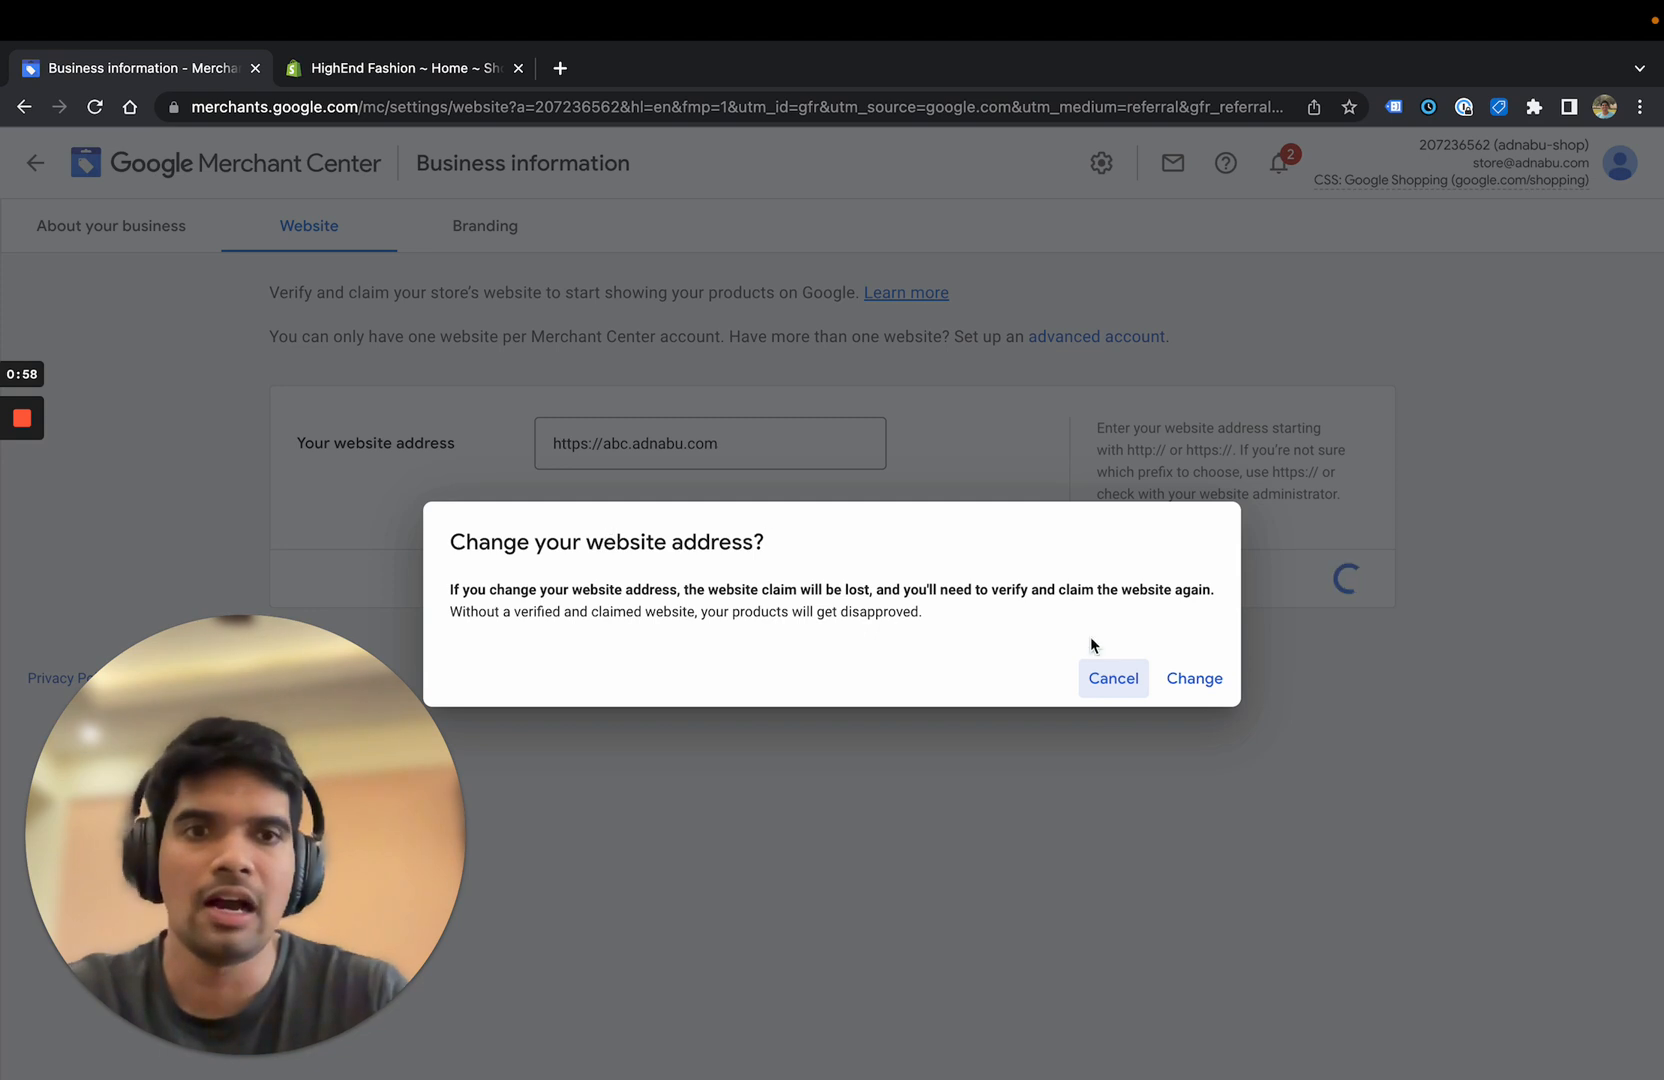
{"action": "left_click", "coordinate": [1178, 690]}
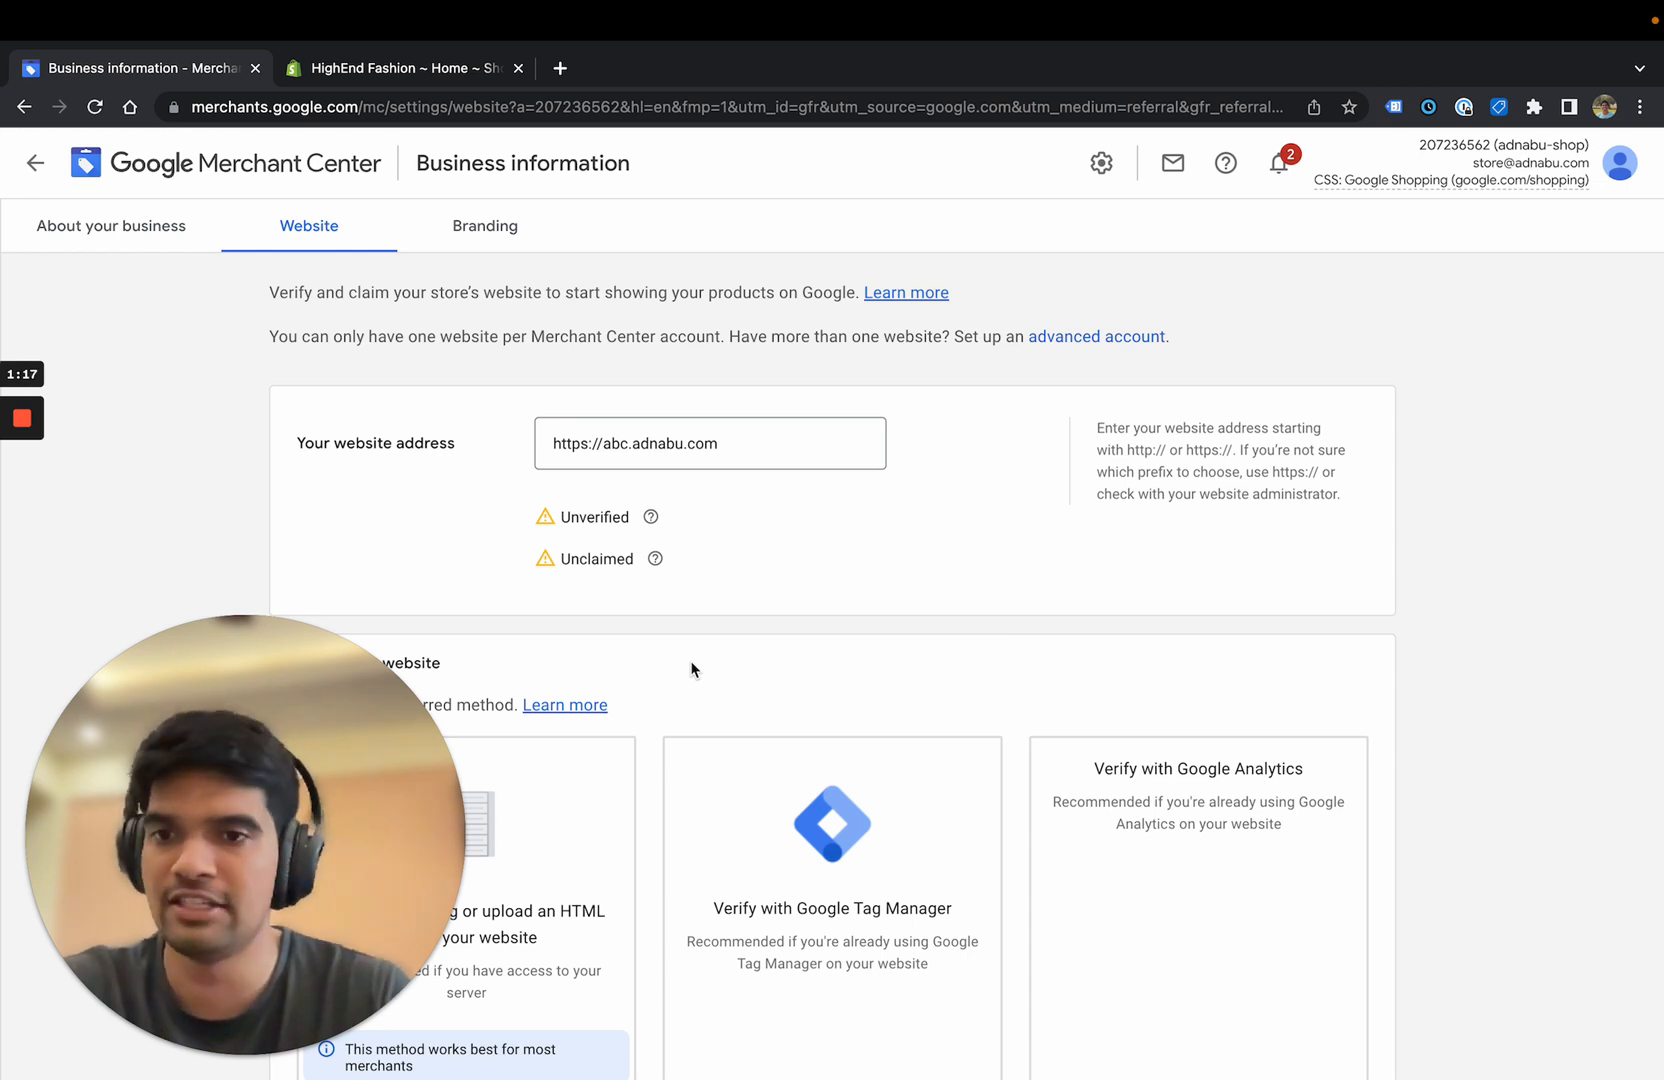
- Choose the HTML tag or file method for verifying the website and copy the generated HTML tag
{"action": "scroll", "coordinate": [692, 670], "scroll_direction": "down", "scroll_amount": 1}
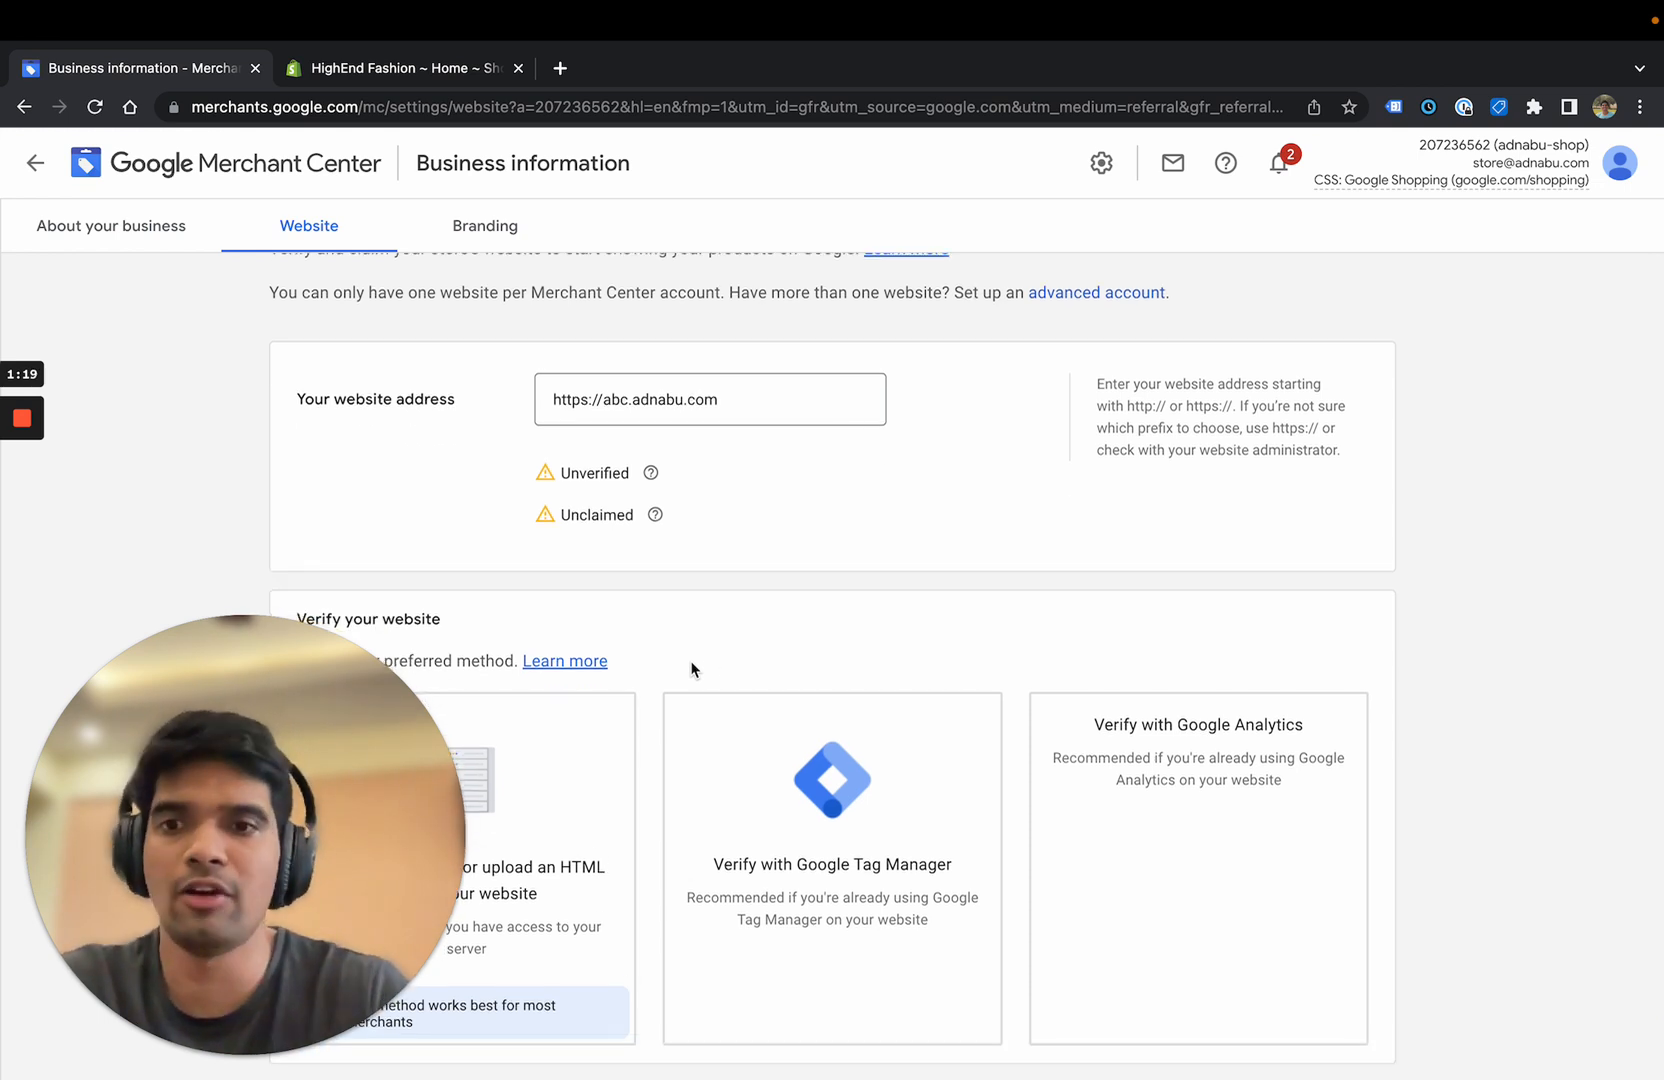
{"action": "scroll", "coordinate": [658, 660], "scroll_direction": "down", "scroll_amount": 2}
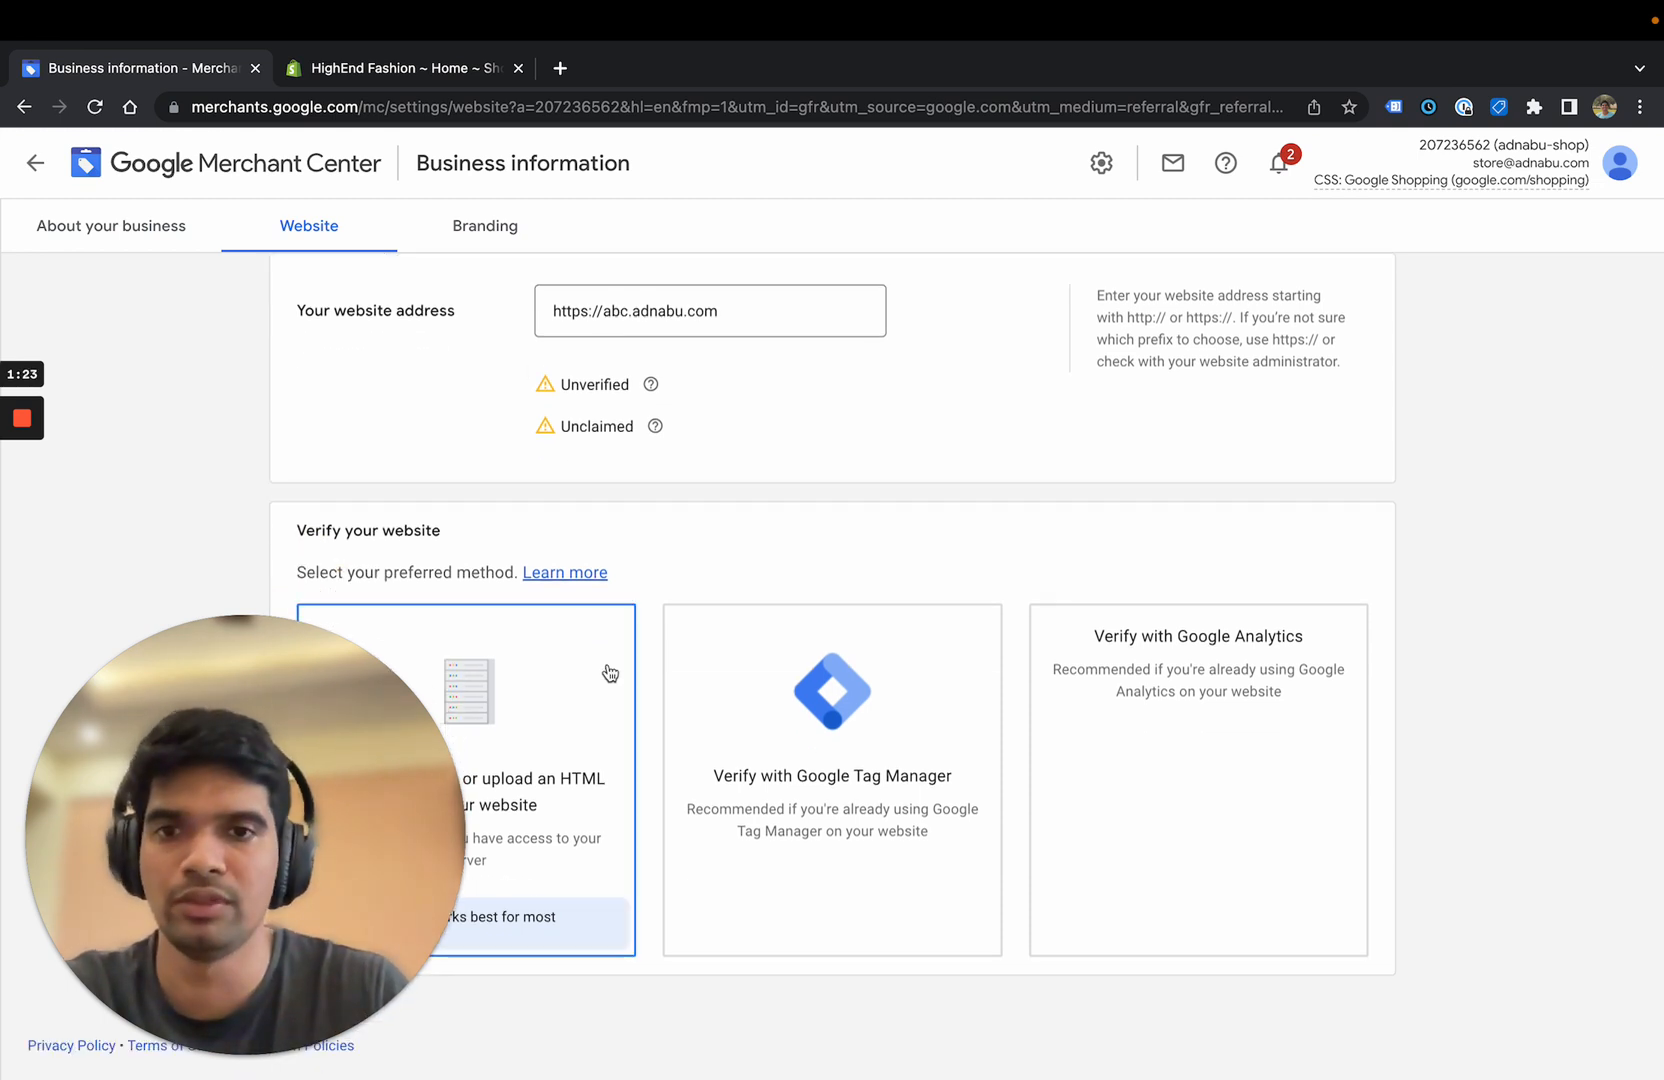
{"action": "left_click_drag", "start_coordinate": [427, 791], "coordinate": [1660, 828]}
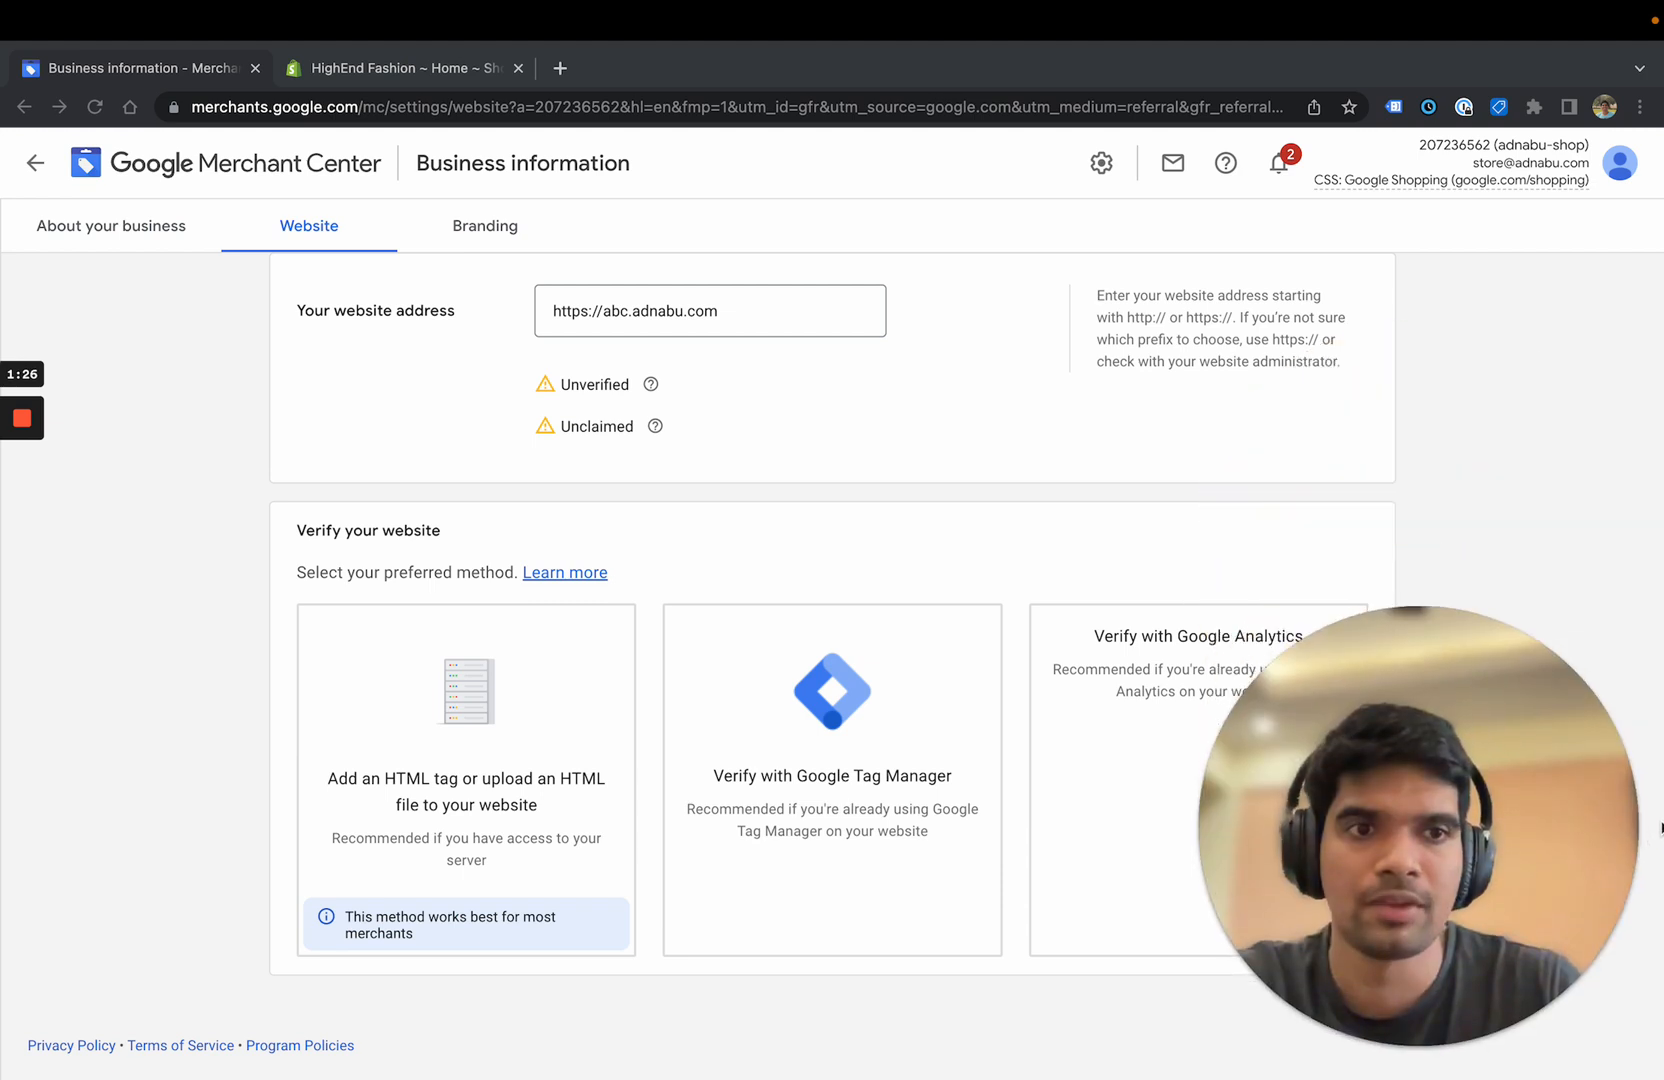
{"action": "scroll", "coordinate": [755, 452], "scroll_direction": "up", "scroll_amount": 1}
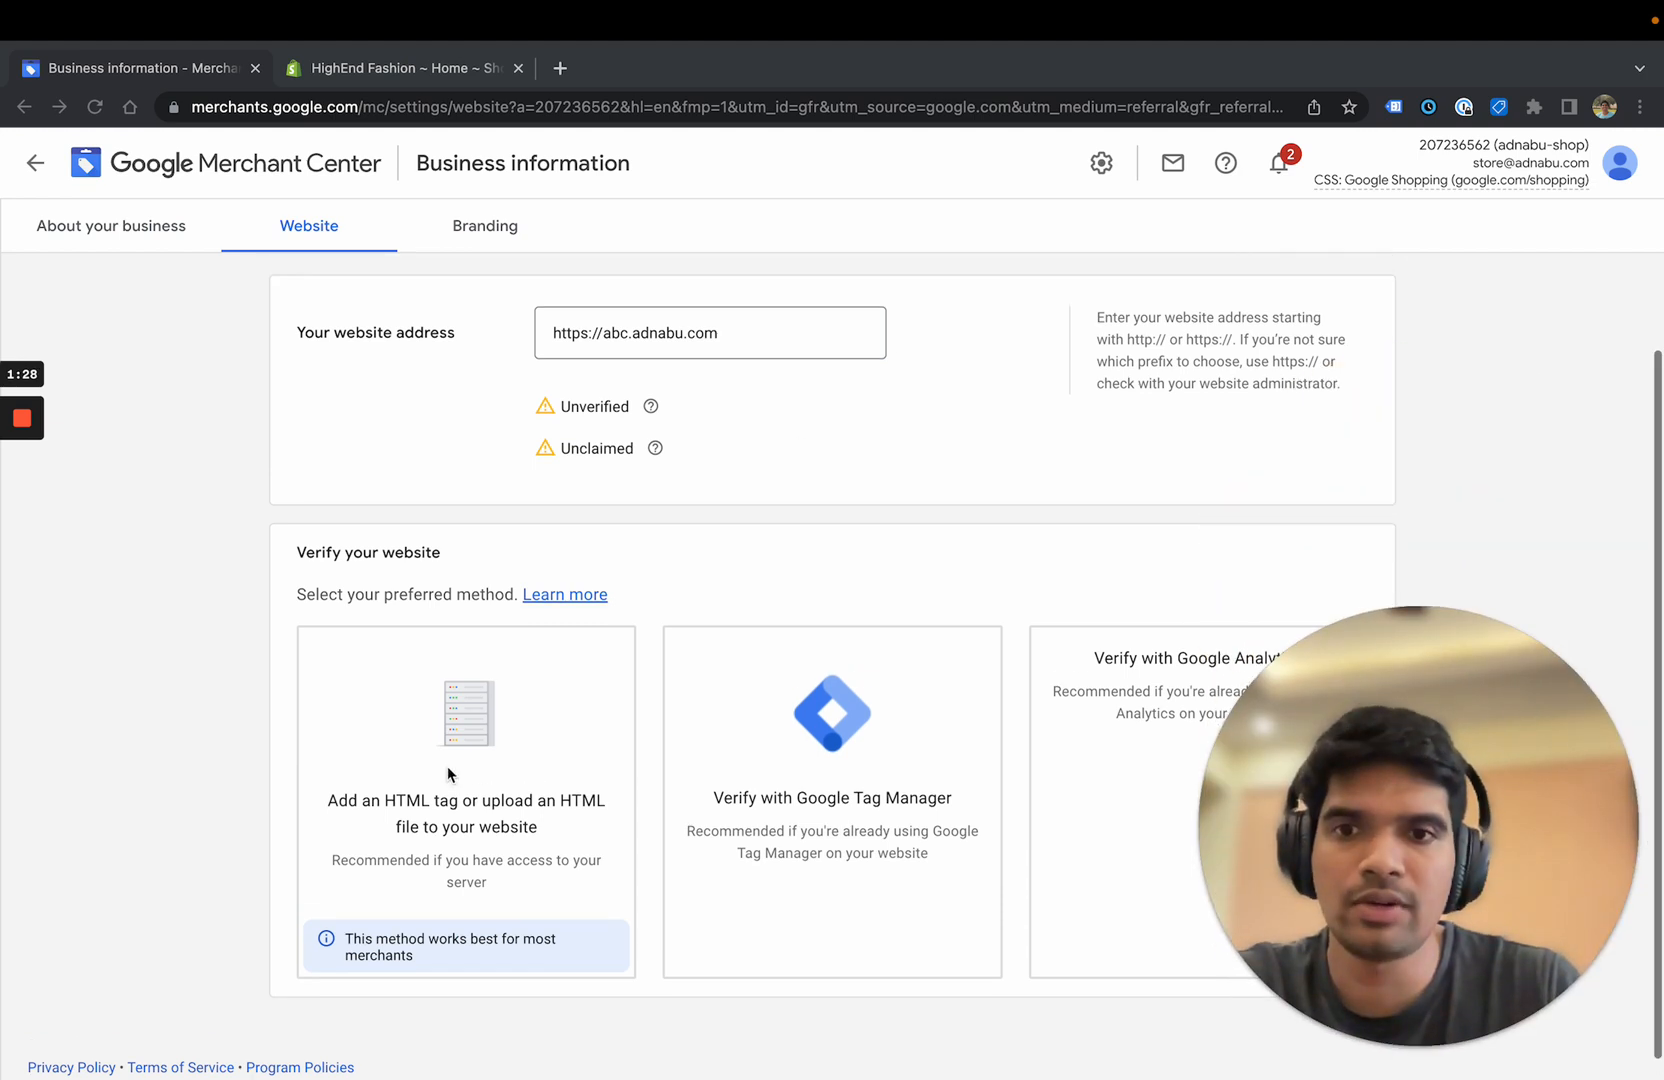
{"action": "left_click", "coordinate": [507, 762]}
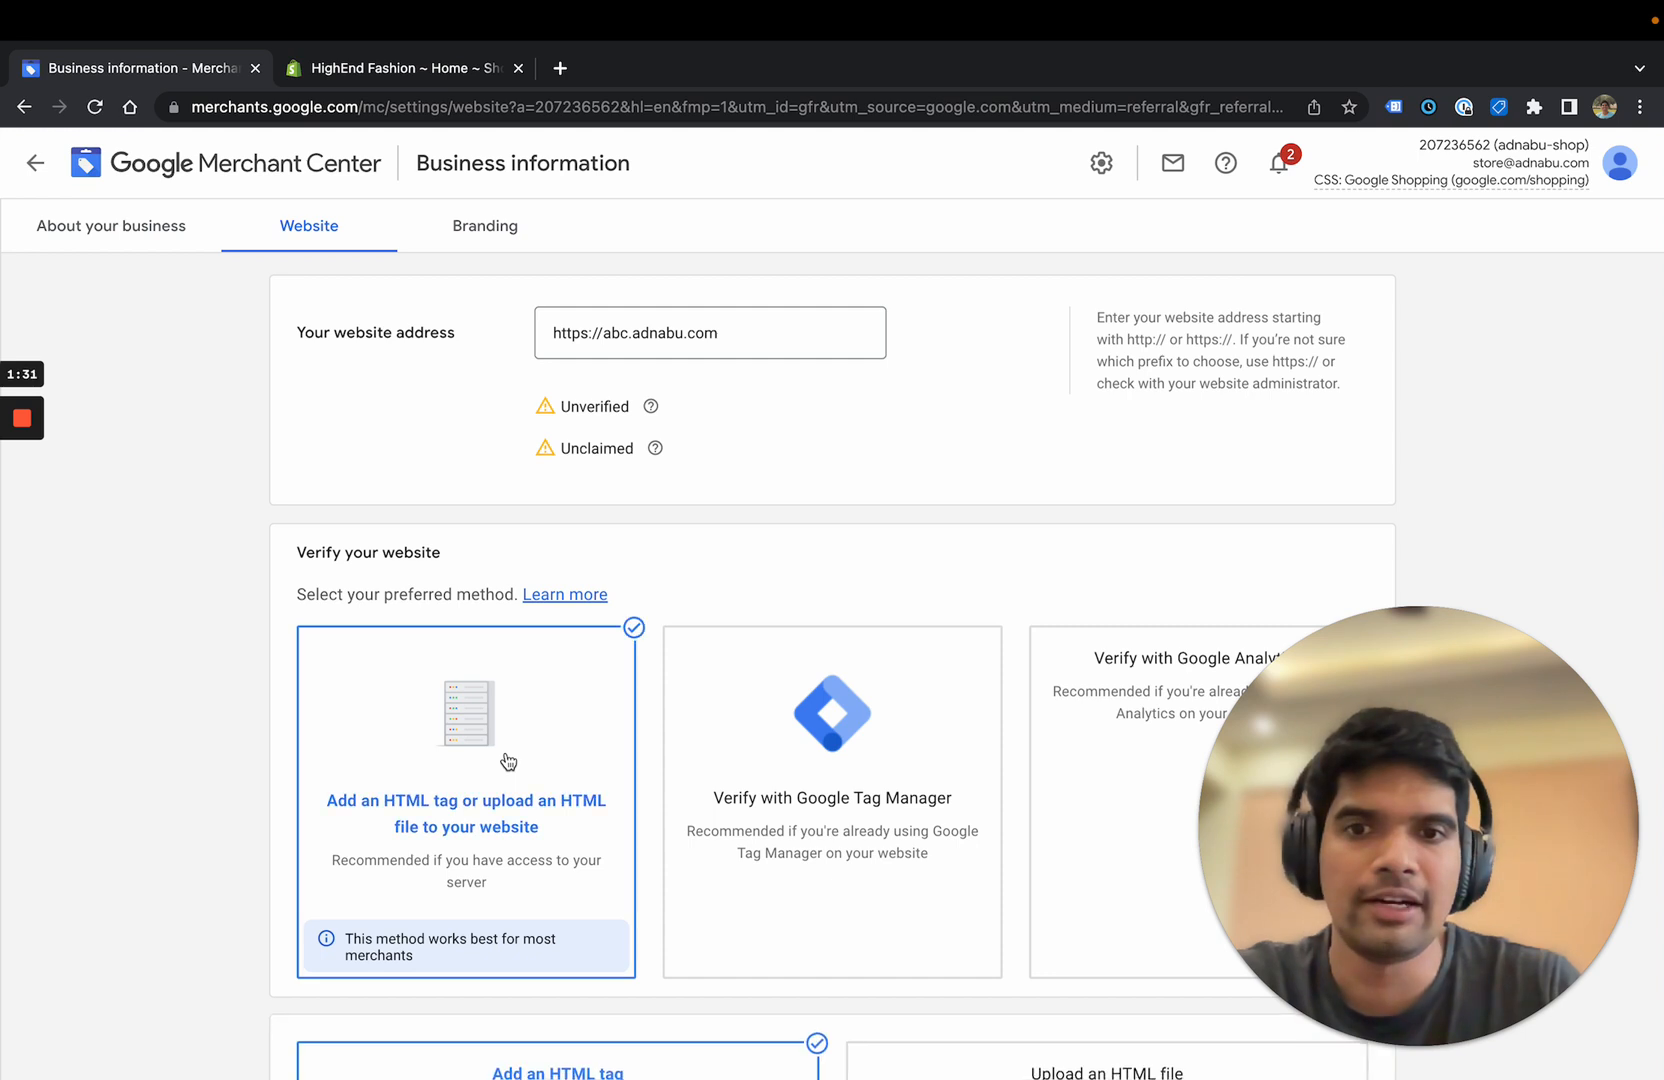
{"action": "scroll", "coordinate": [238, 798], "scroll_direction": "down", "scroll_amount": 4}
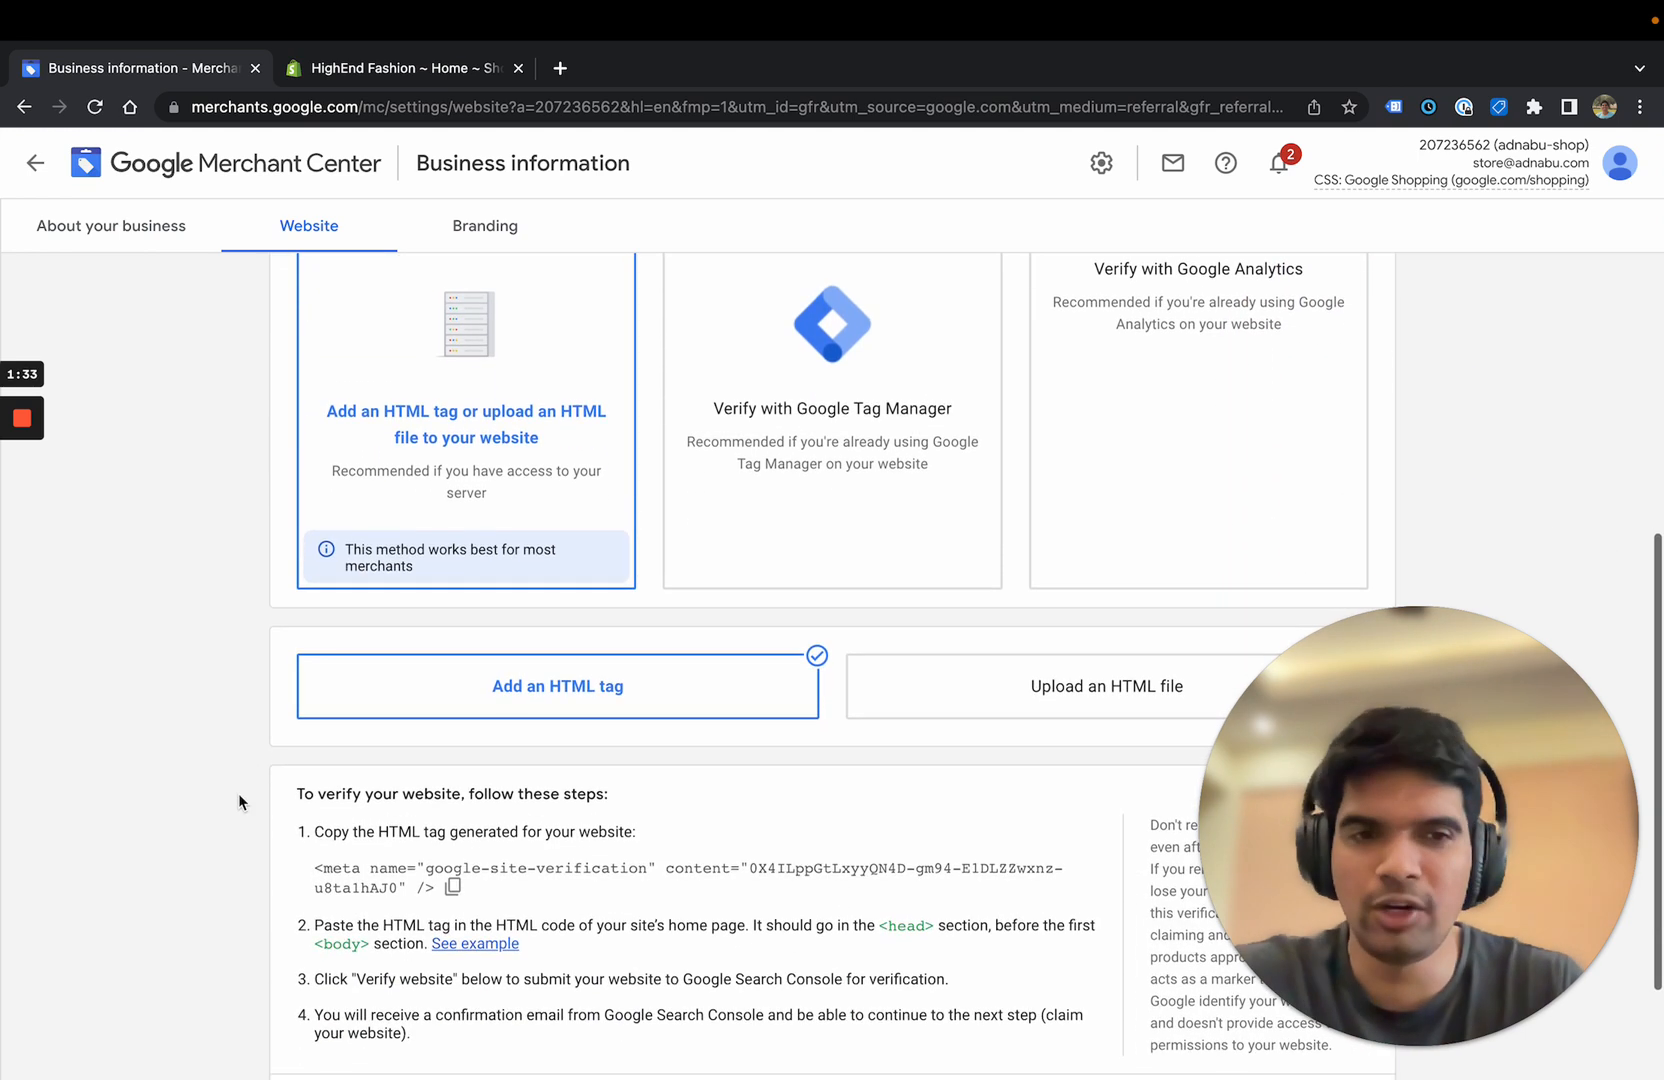
{"action": "scroll", "coordinate": [238, 793], "scroll_direction": "down", "scroll_amount": 2}
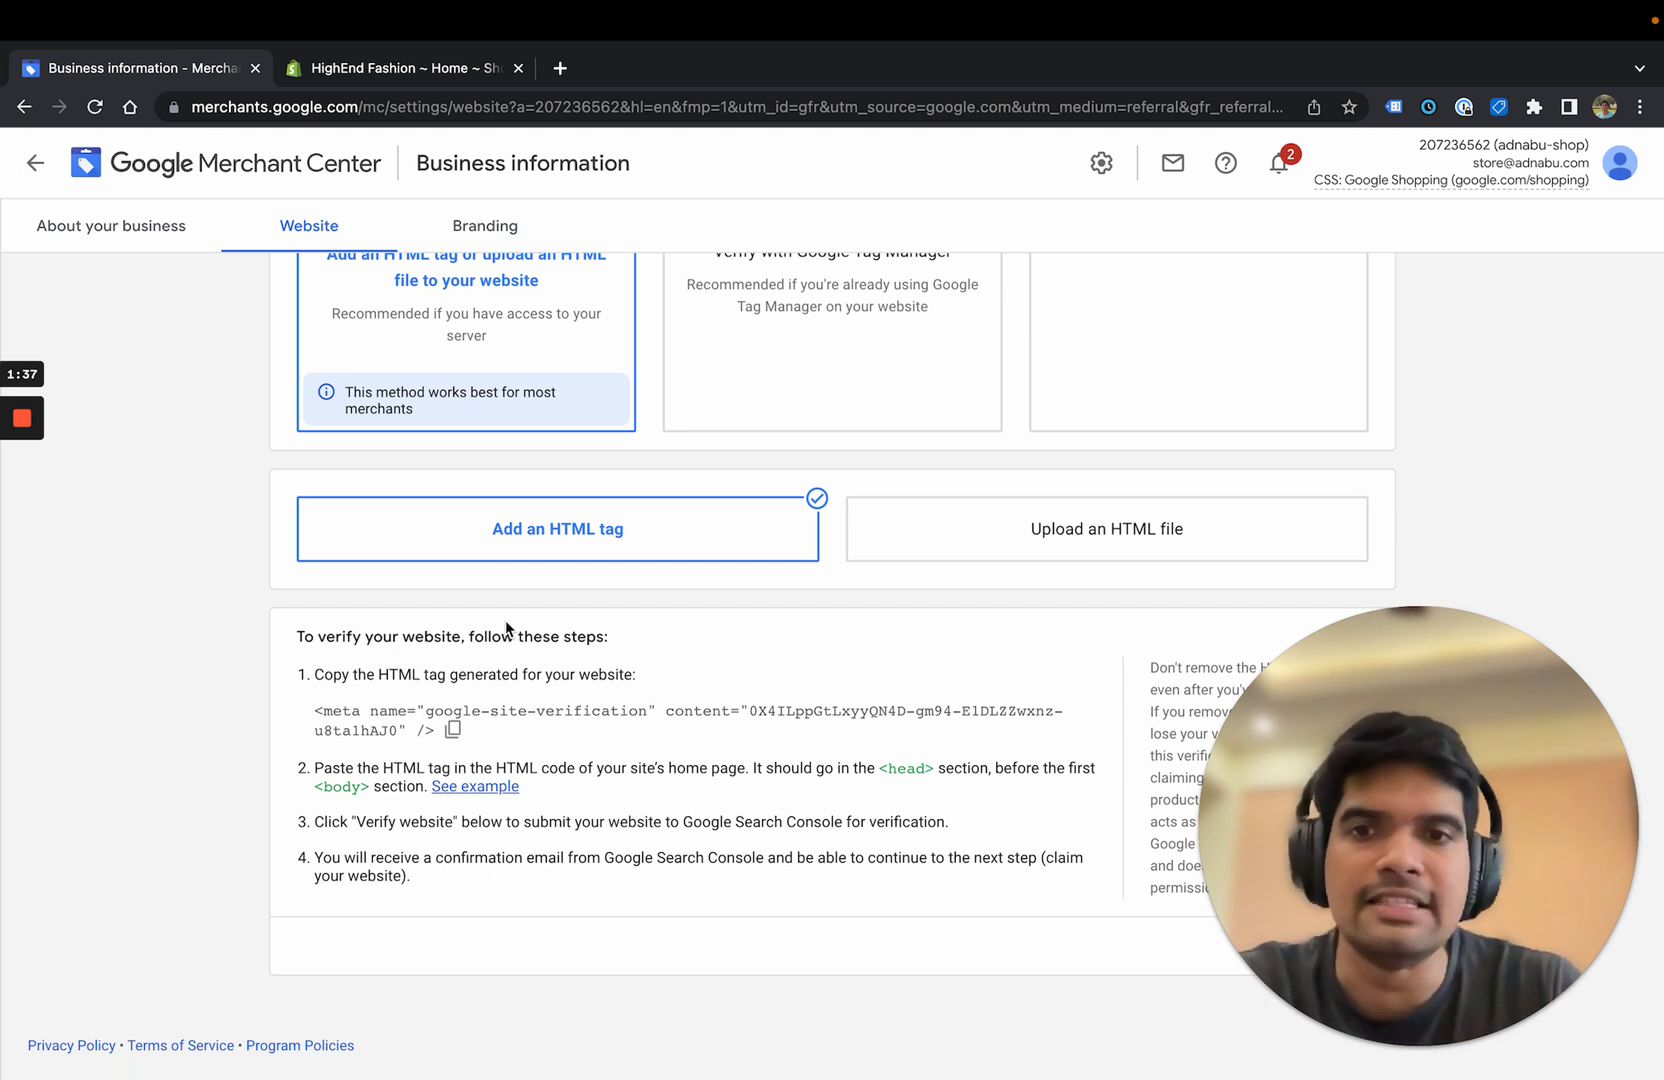
{"action": "left_click", "coordinate": [452, 731]}
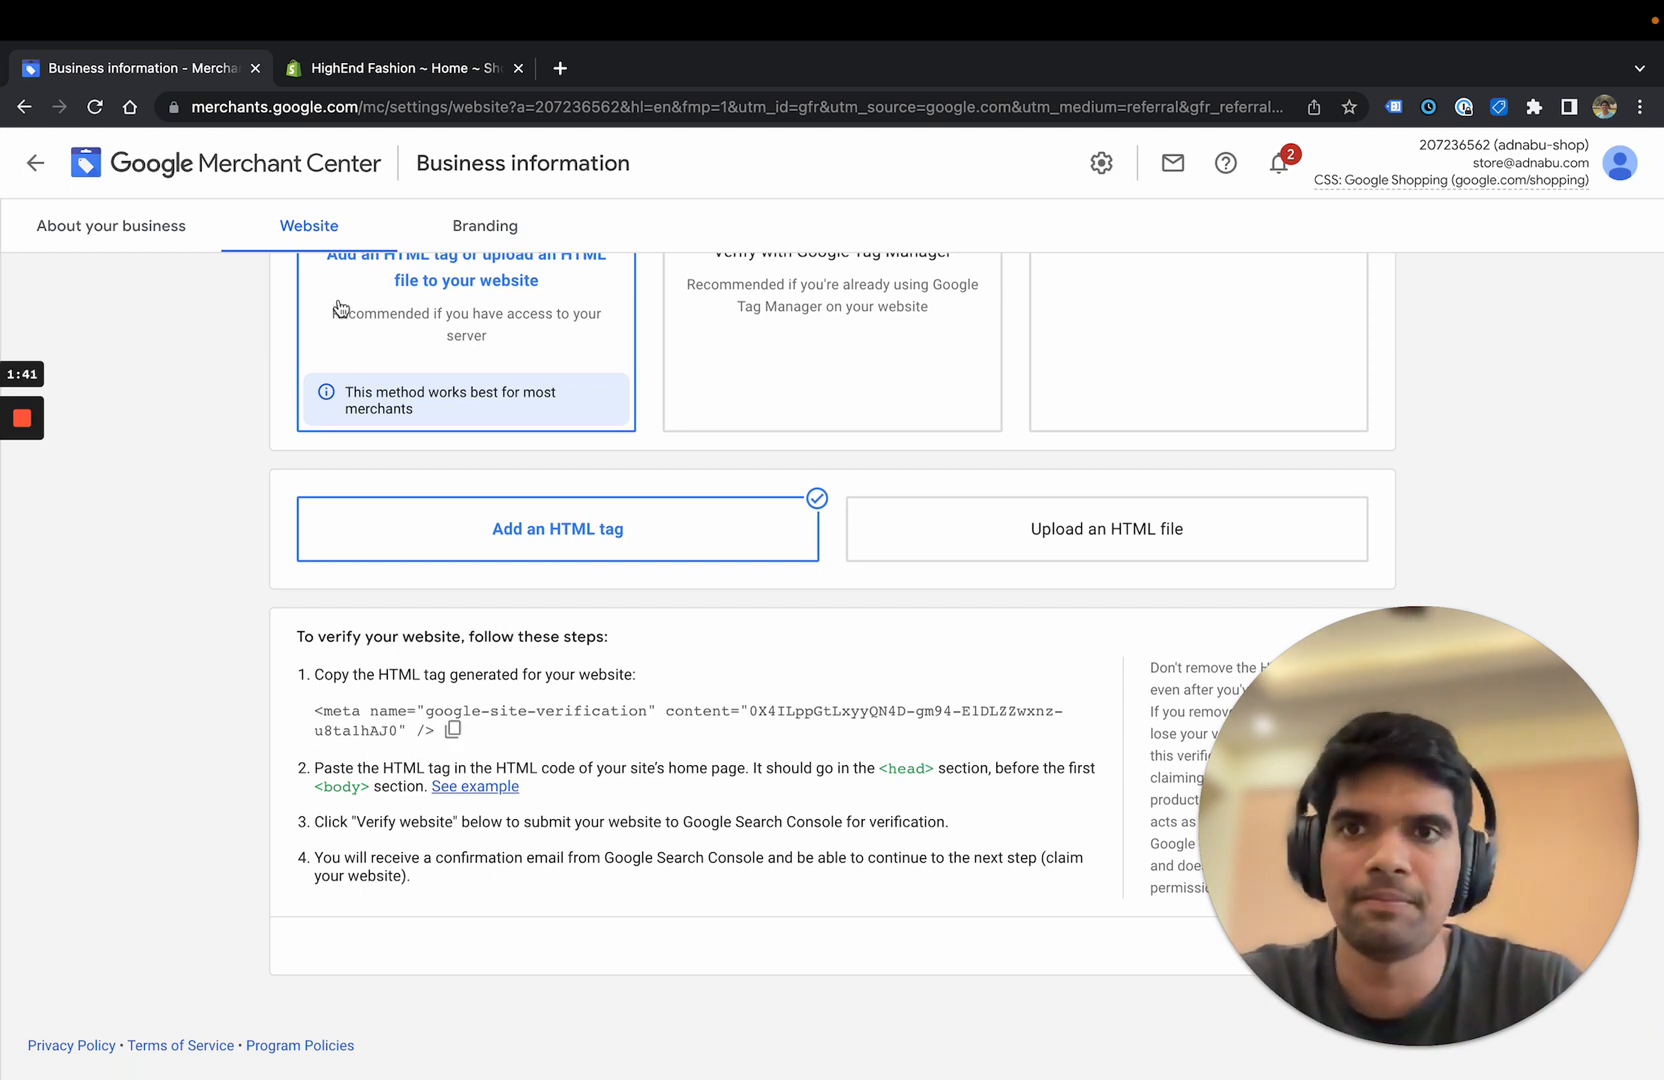
- Switch to the Shopify admin and open the code editor for the online store's live Debut theme
{"action": "left_click", "coordinate": [340, 75]}
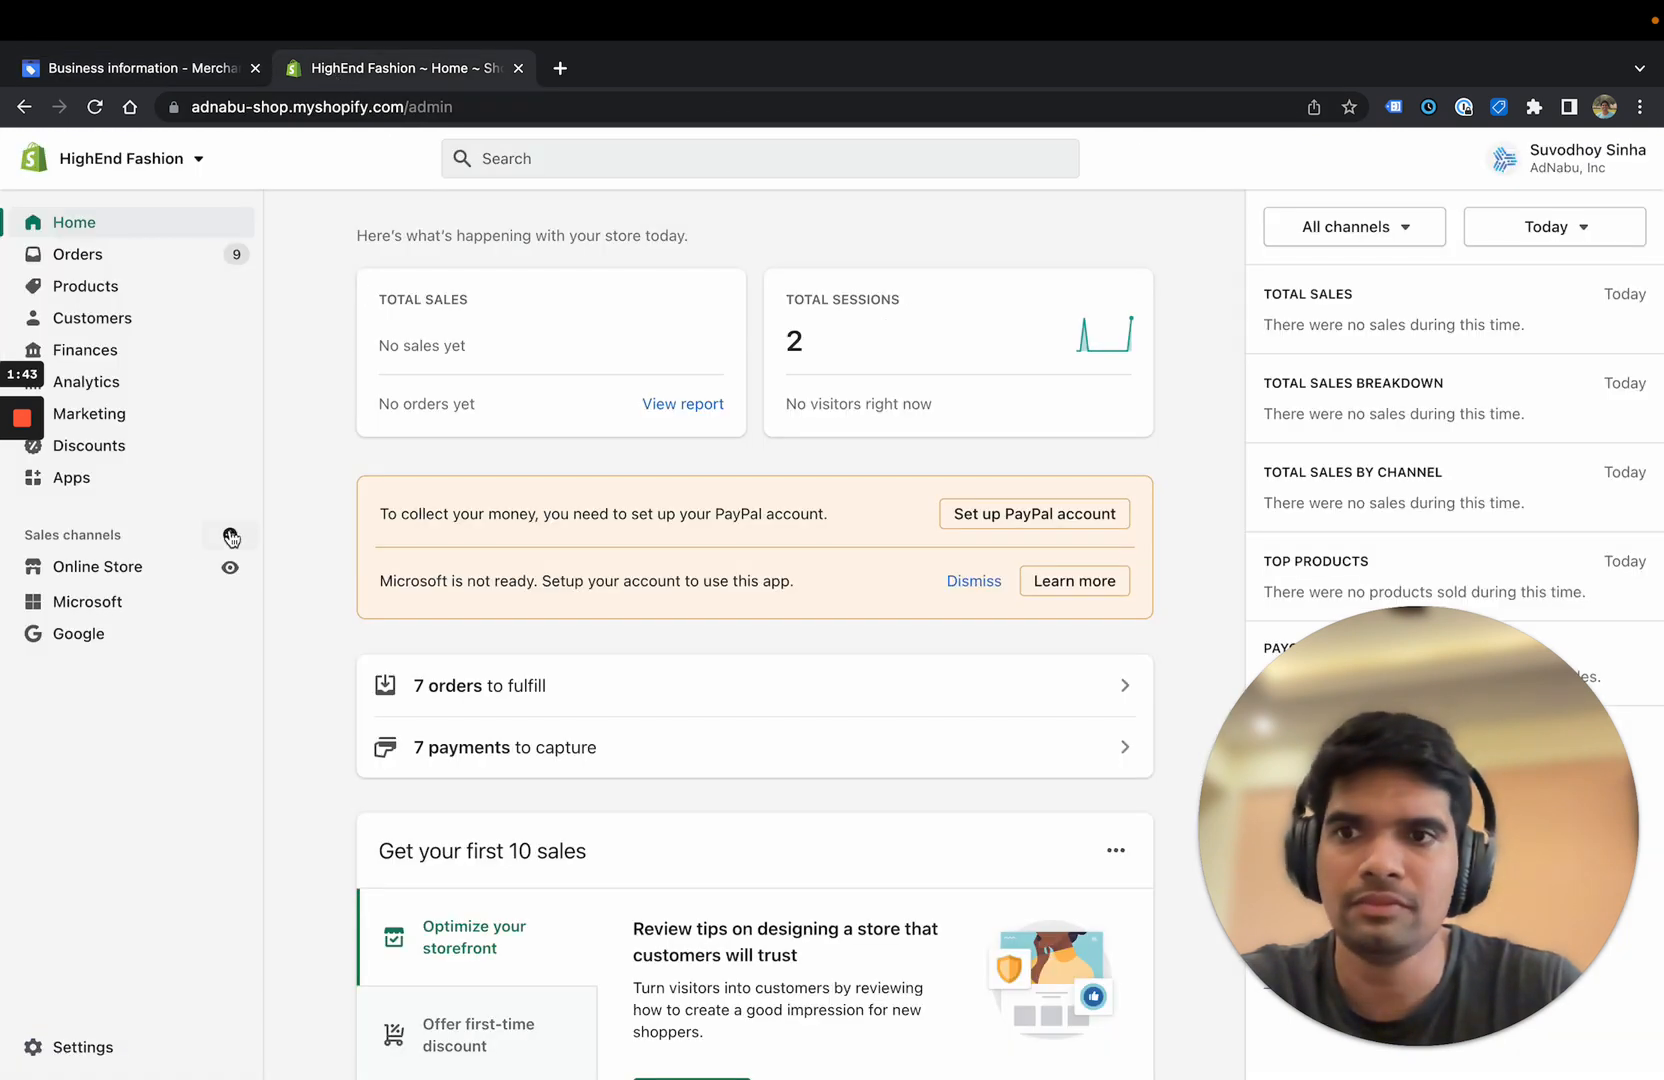
{"action": "left_click", "coordinate": [110, 566]}
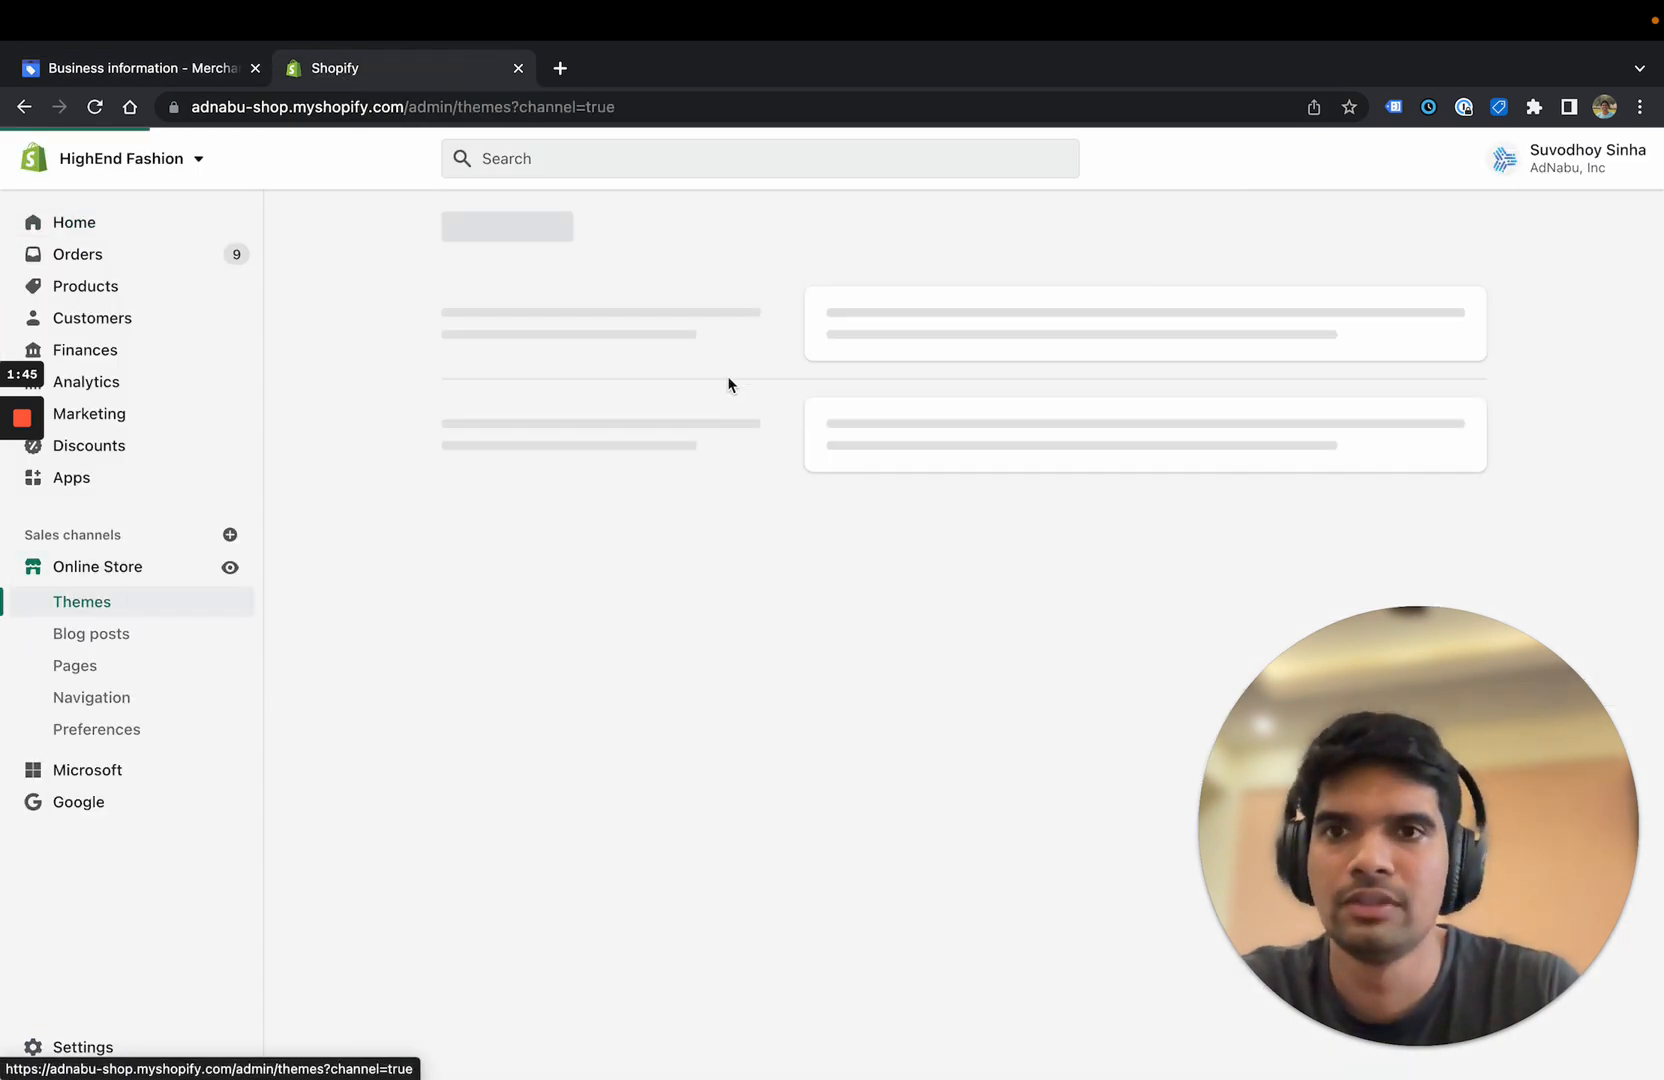
{"action": "left_click", "coordinate": [1422, 333]}
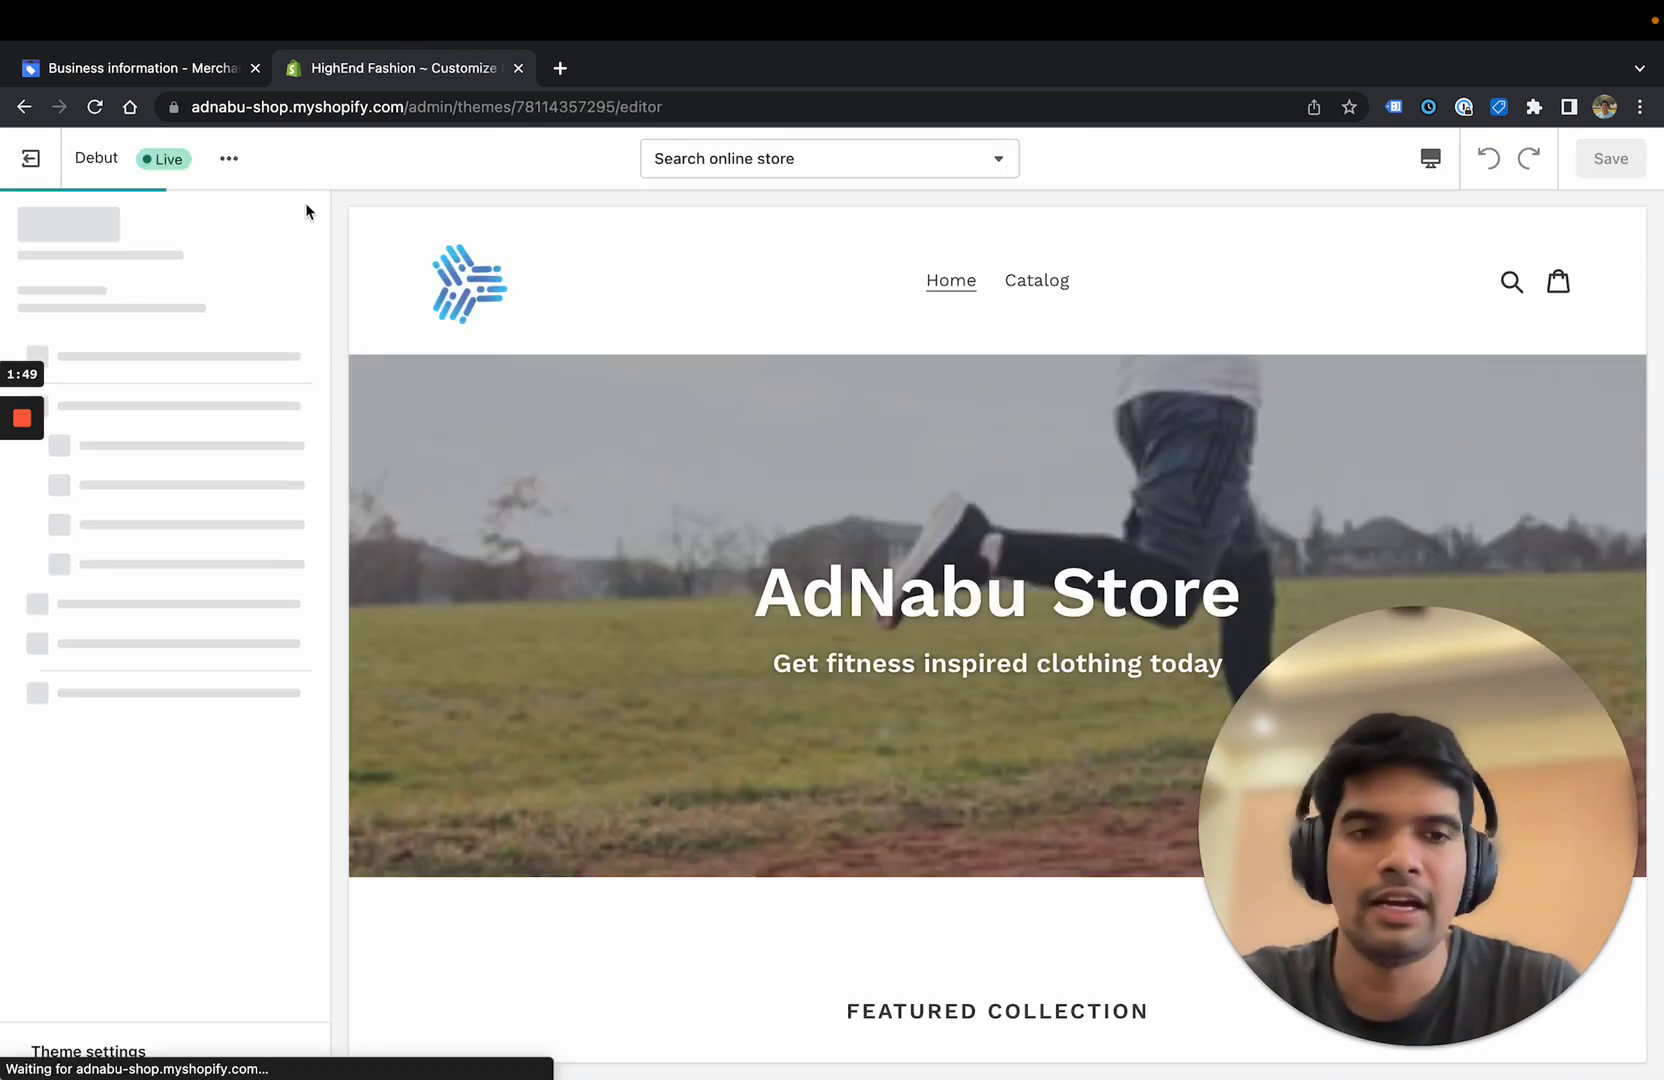
{"action": "left_click", "coordinate": [228, 158]}
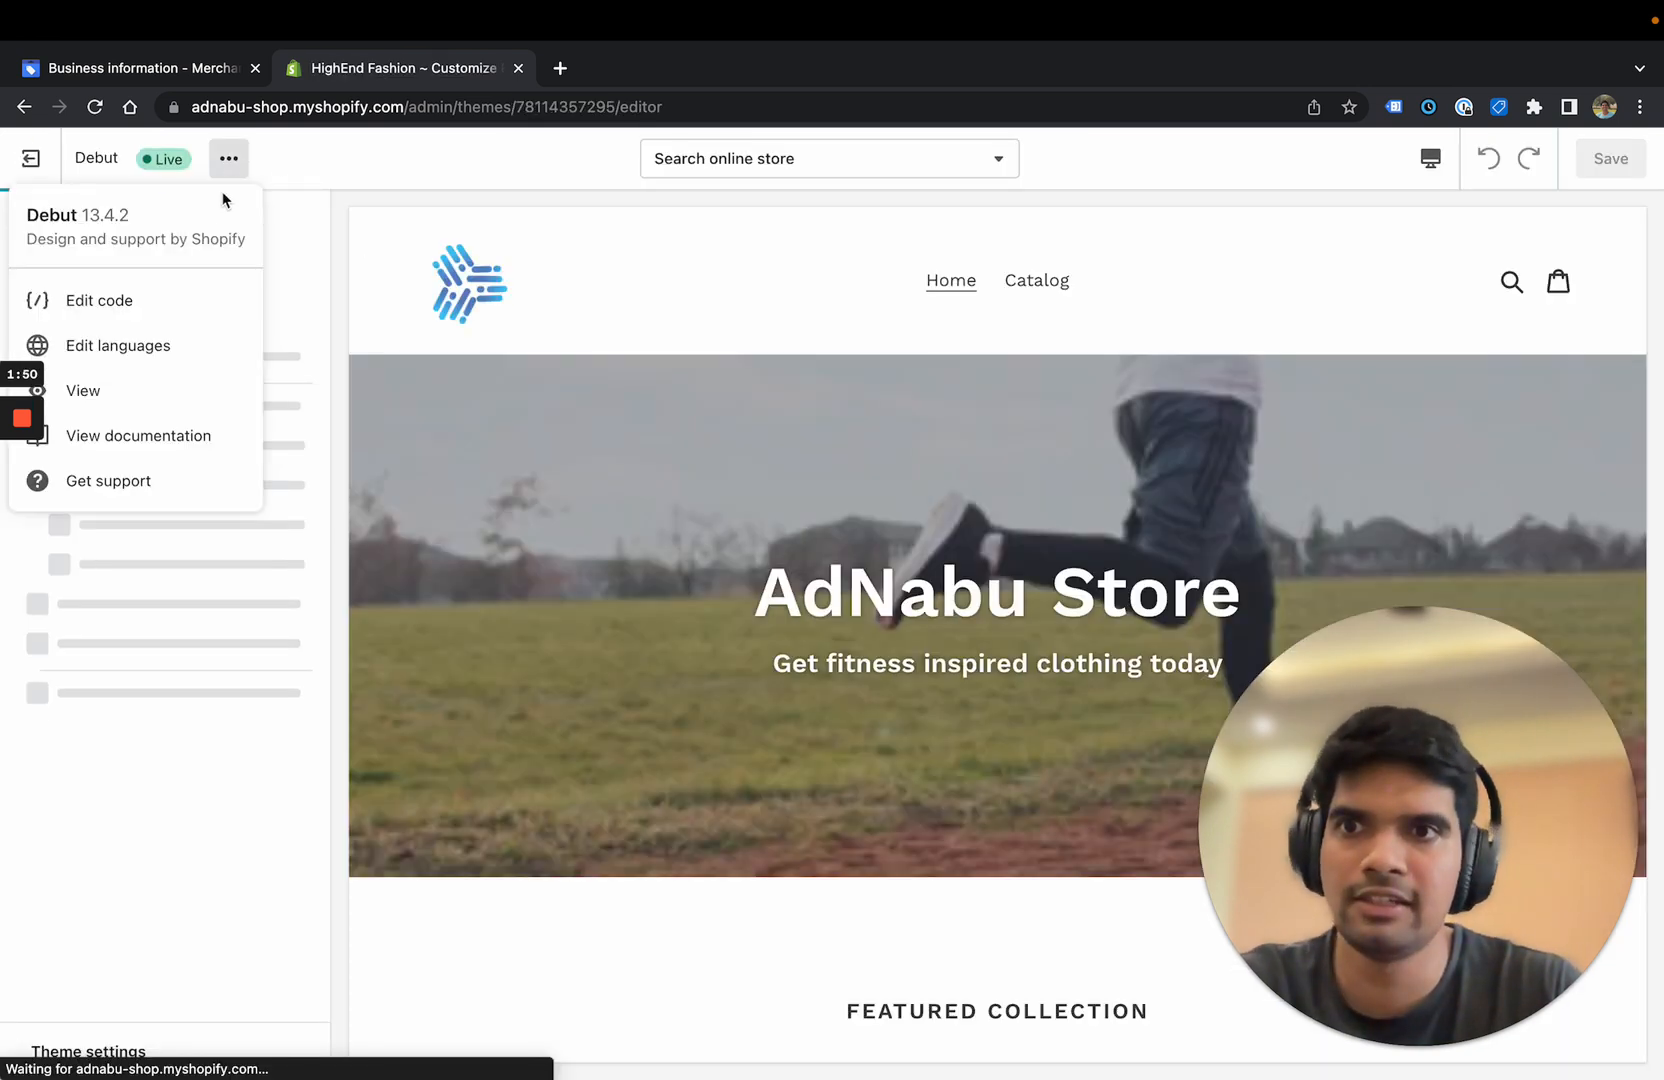
{"action": "left_click", "coordinate": [148, 299]}
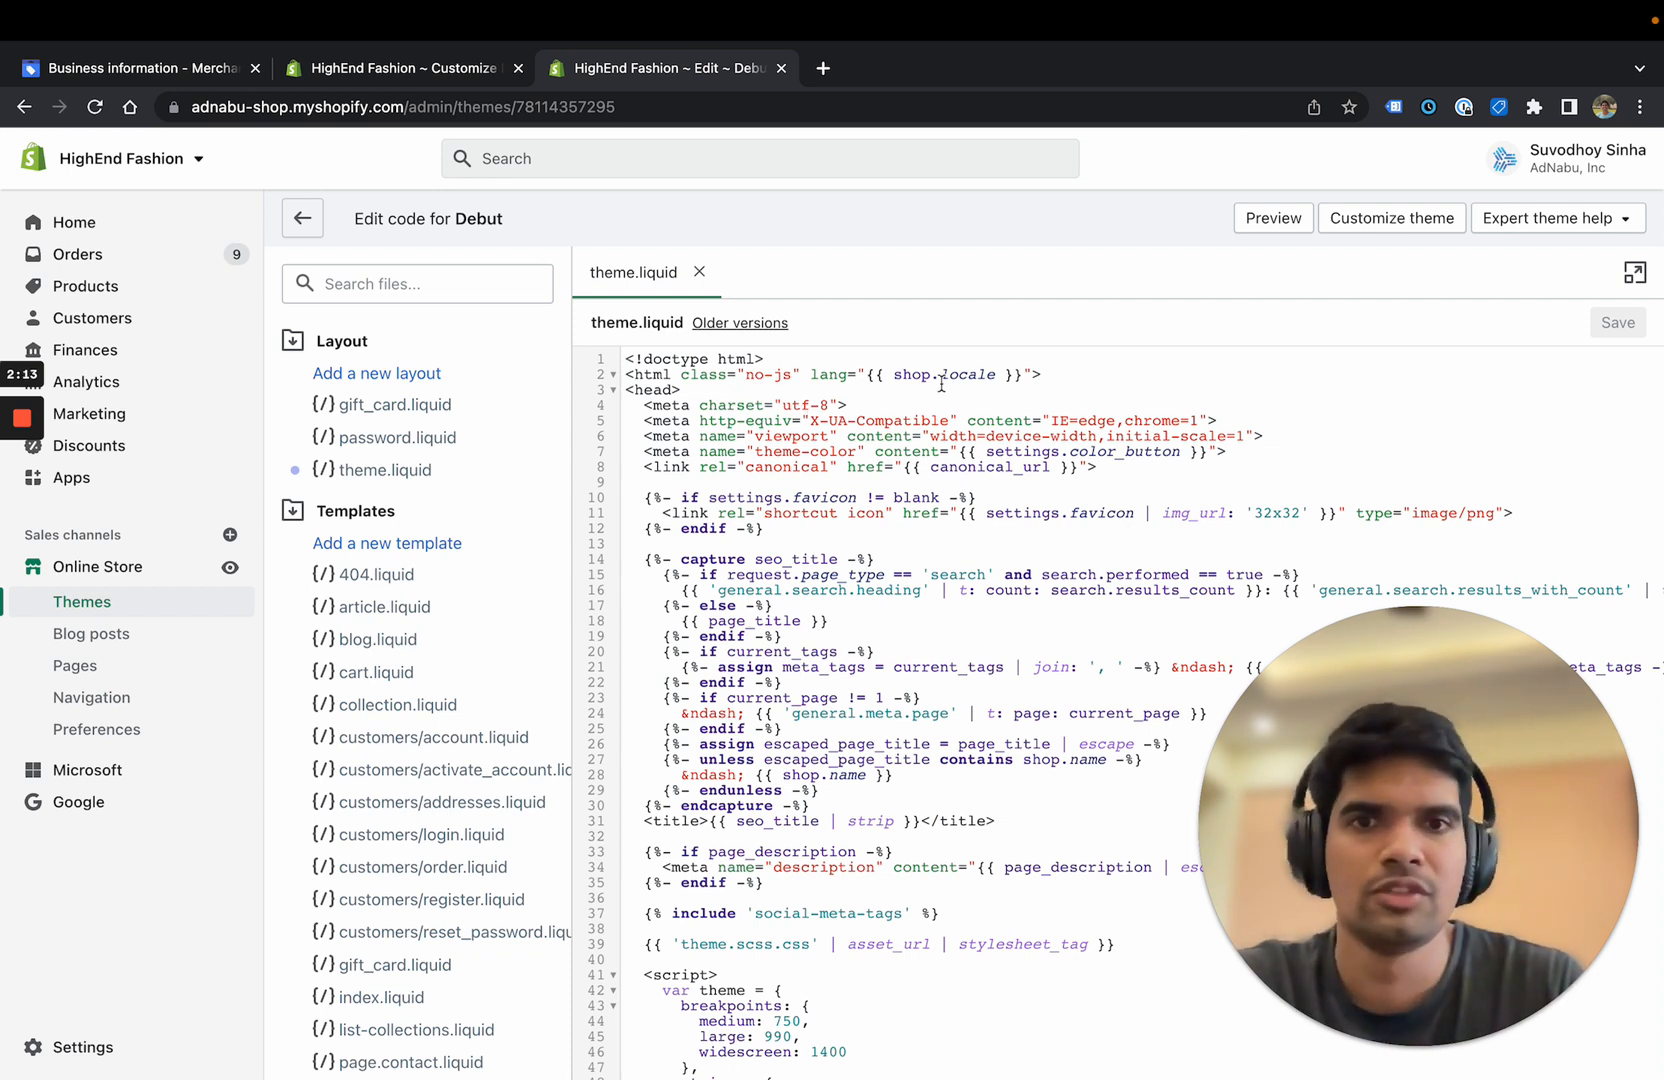
- Paste the google-site-verification meta tag on a new line below the charset tag in the head of theme.liquid and save the file
{"action": "left_click", "coordinate": [663, 406]}
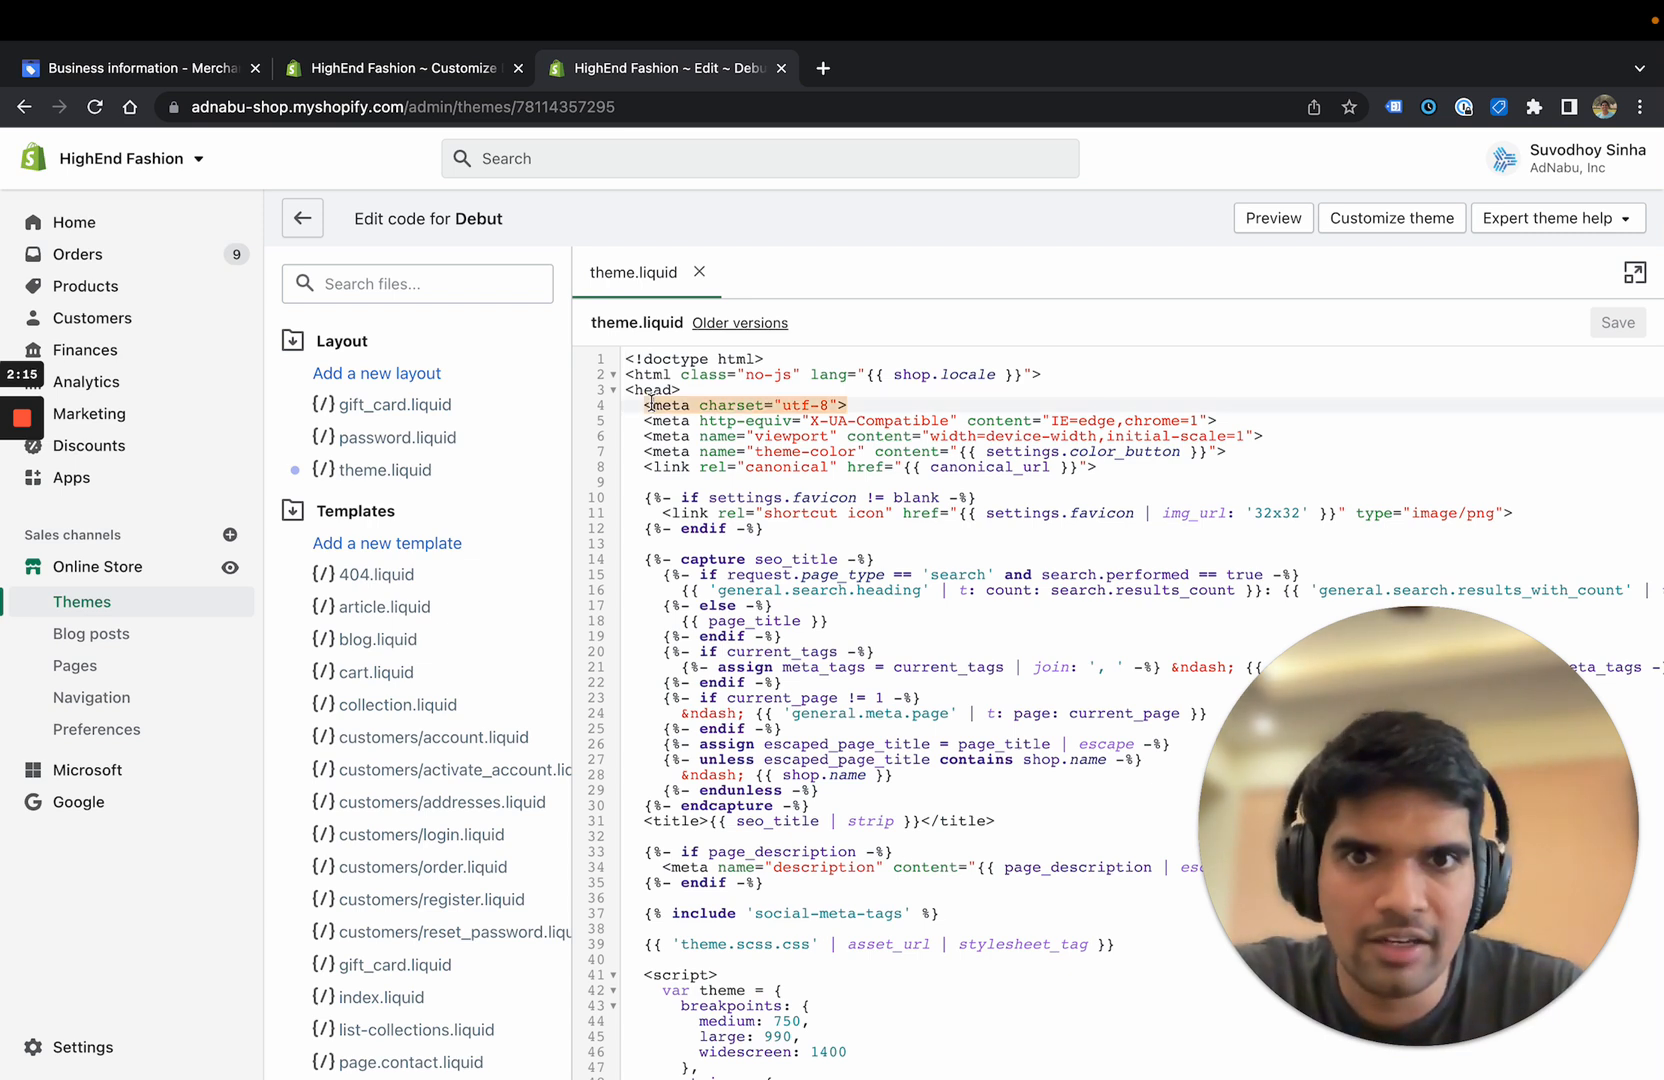
{"action": "left_click", "coordinate": [855, 405]}
{"action": "key", "text": "Return"}
{"action": "key", "text": "ctrl+v"}
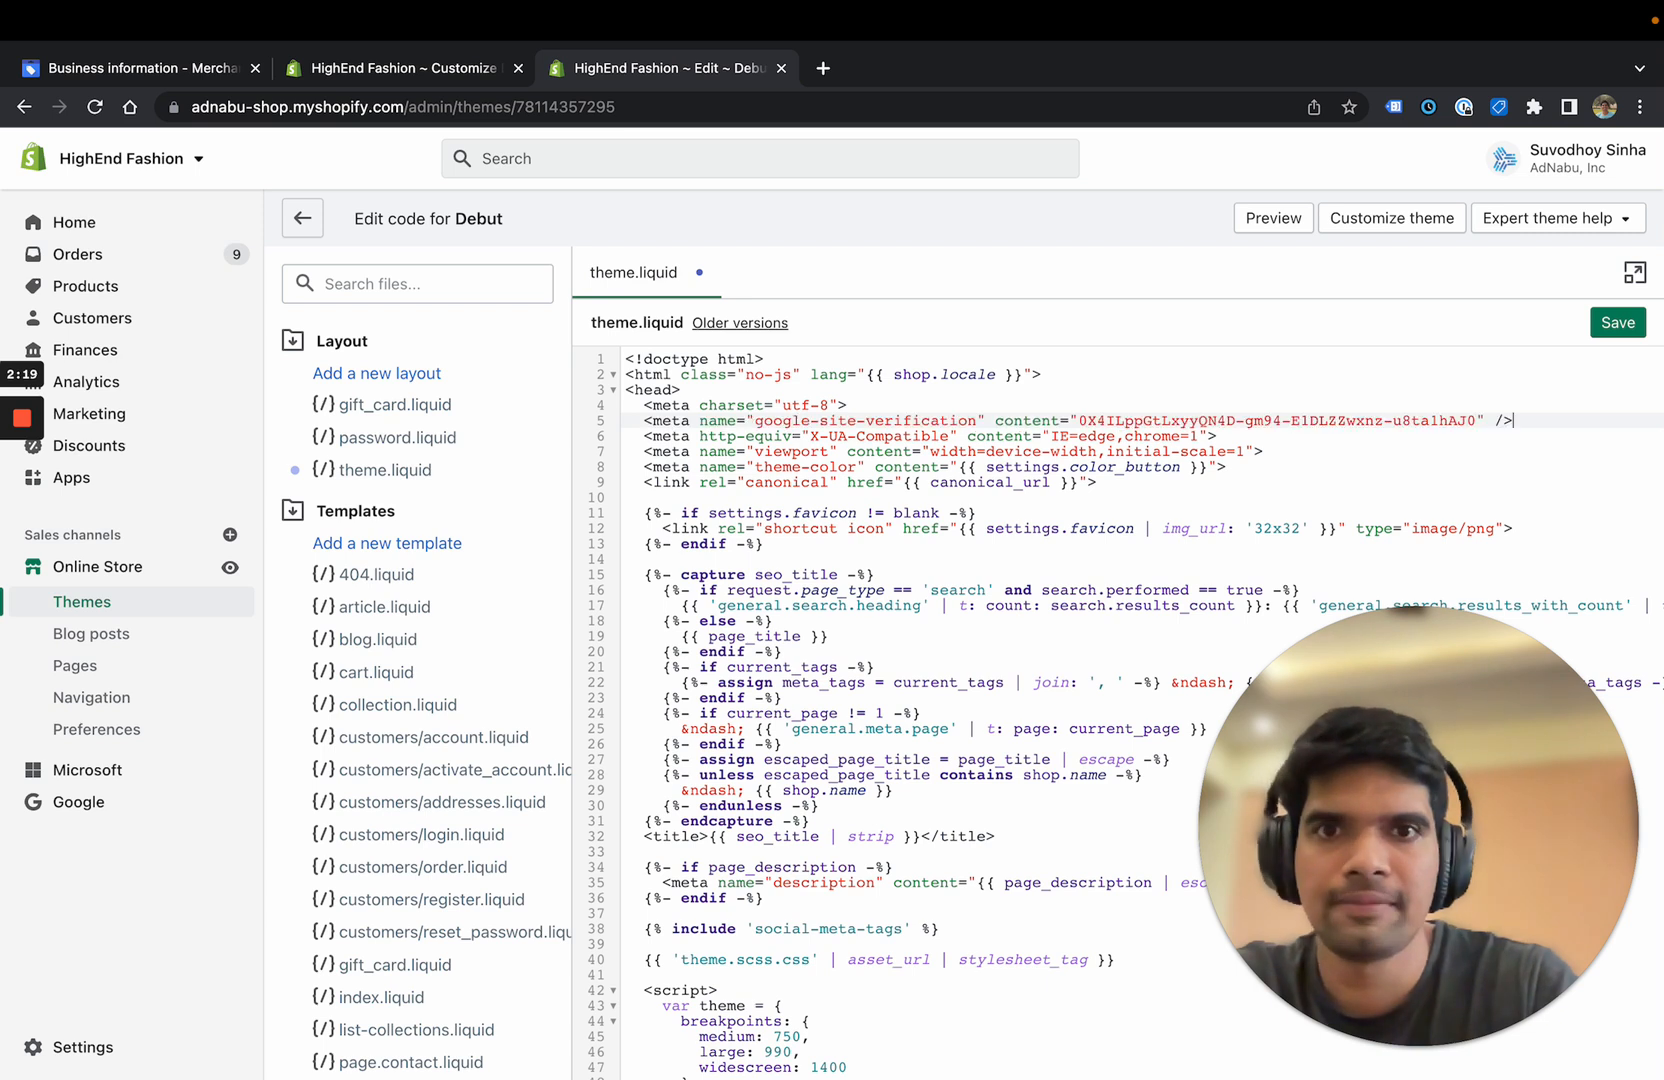
{"action": "left_click", "coordinate": [1618, 322]}
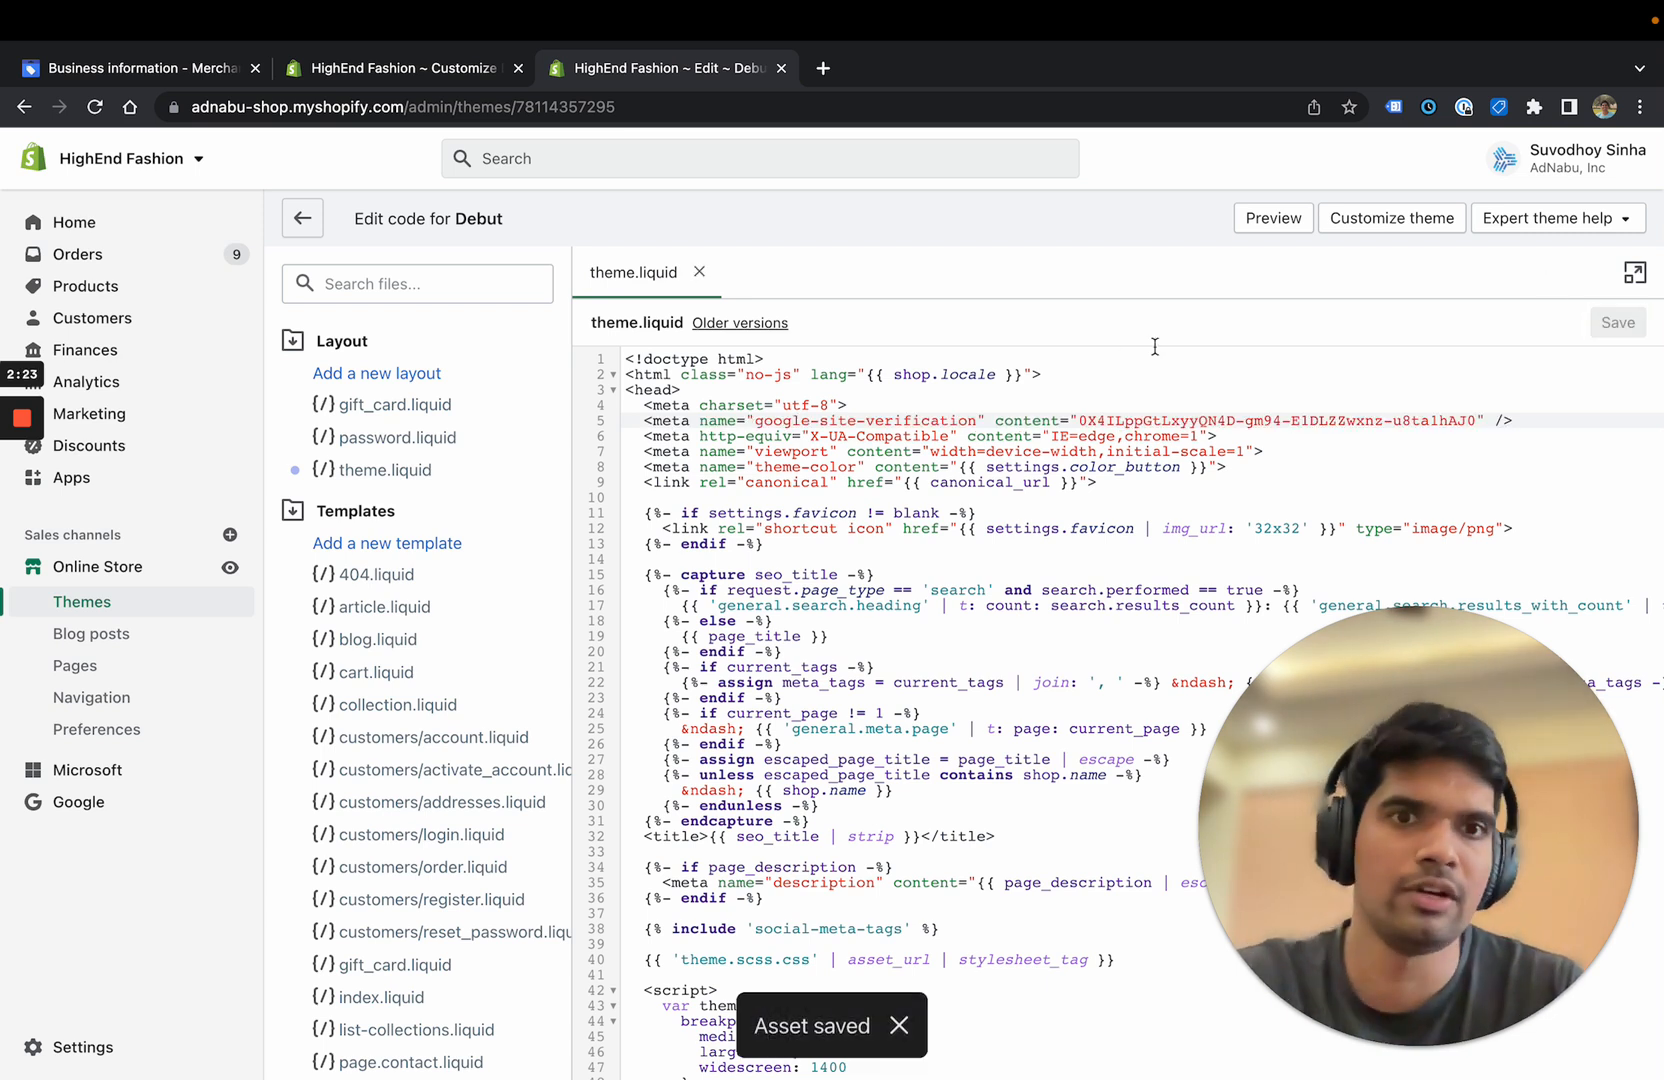
- Return to Google Merchant Center and check the website's verification and claim status
{"action": "left_click", "coordinate": [357, 70]}
{"action": "left_click", "coordinate": [145, 72]}
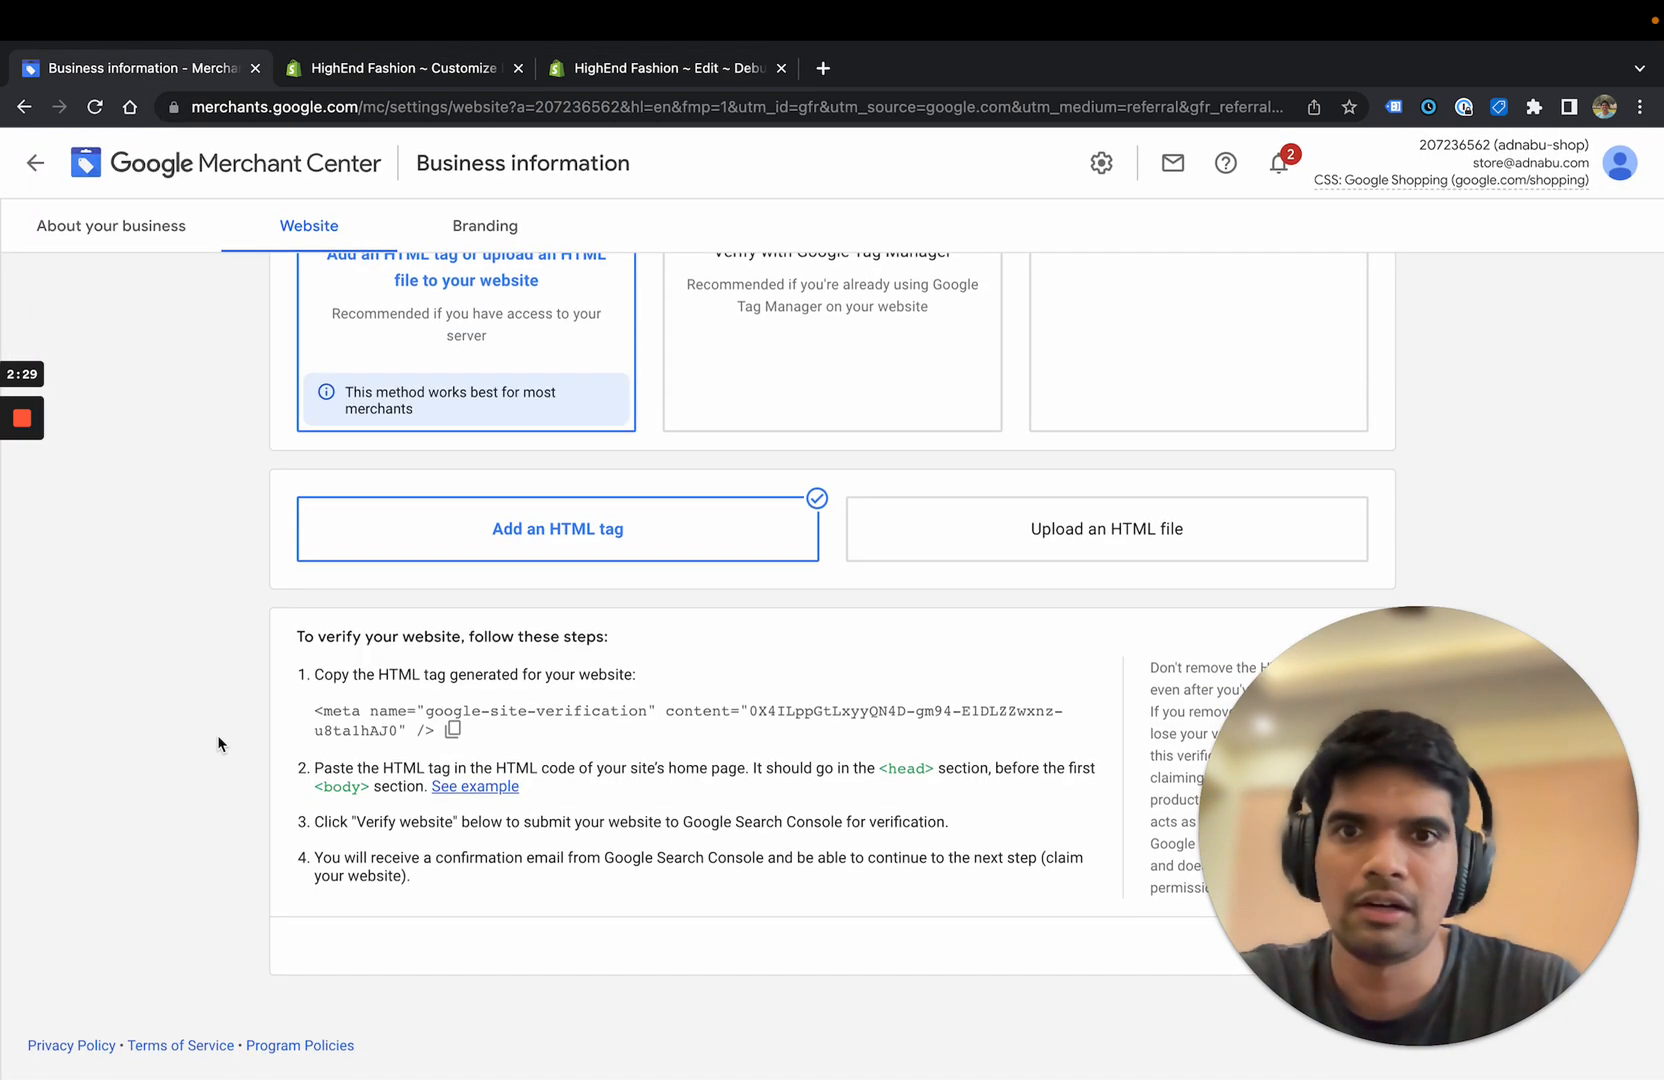
{"action": "left_click_drag", "start_coordinate": [1427, 766], "coordinate": [170, 889]}
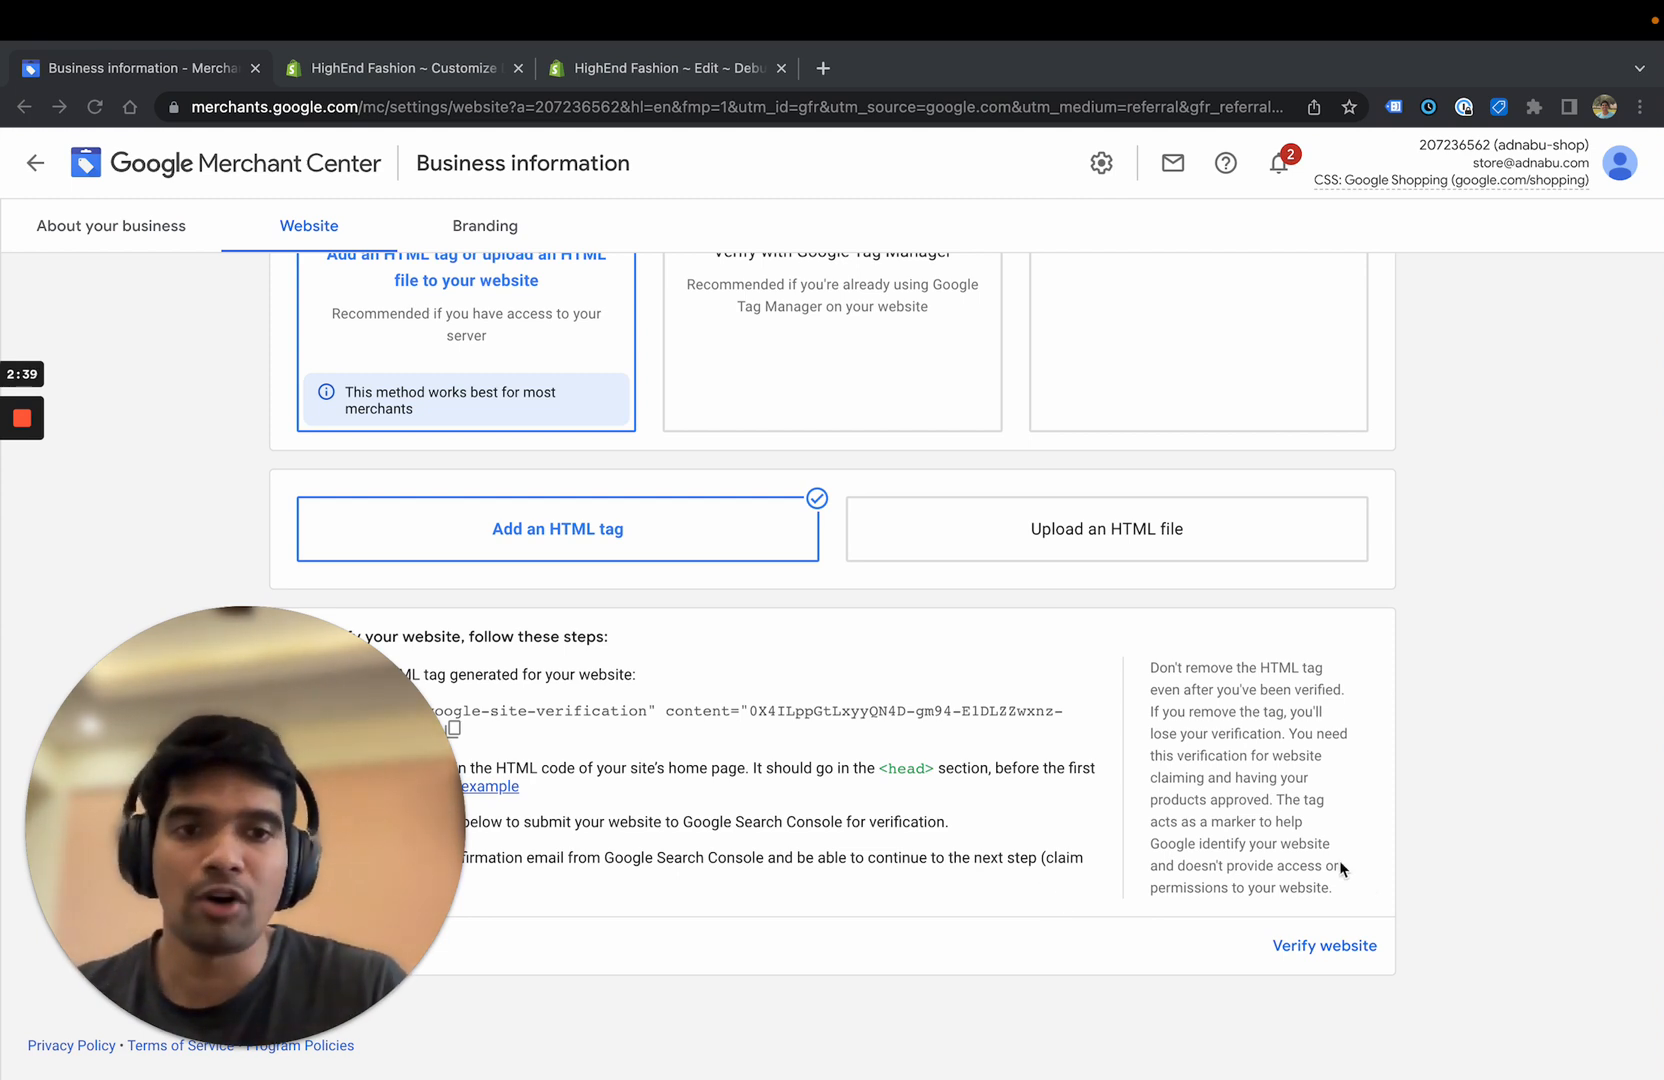
{"action": "scroll", "coordinate": [985, 697], "scroll_direction": "up", "scroll_amount": 5}
{"action": "scroll", "coordinate": [985, 697], "scroll_direction": "up", "scroll_amount": 2}
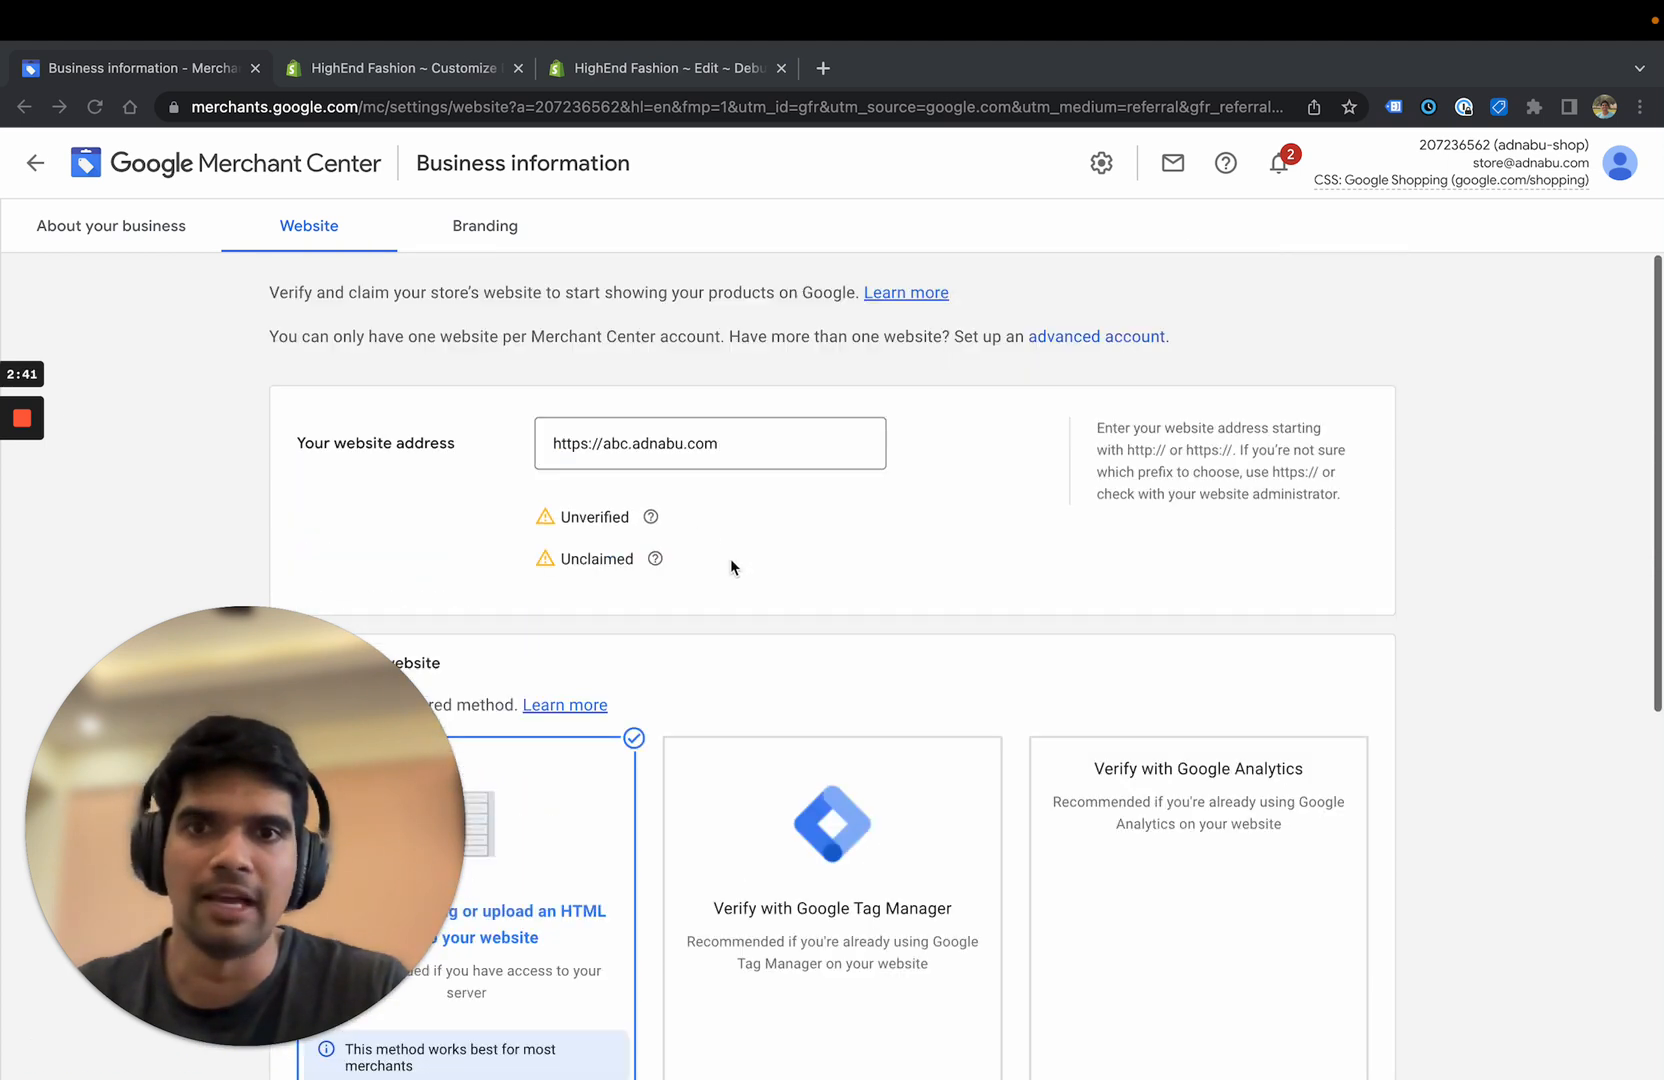